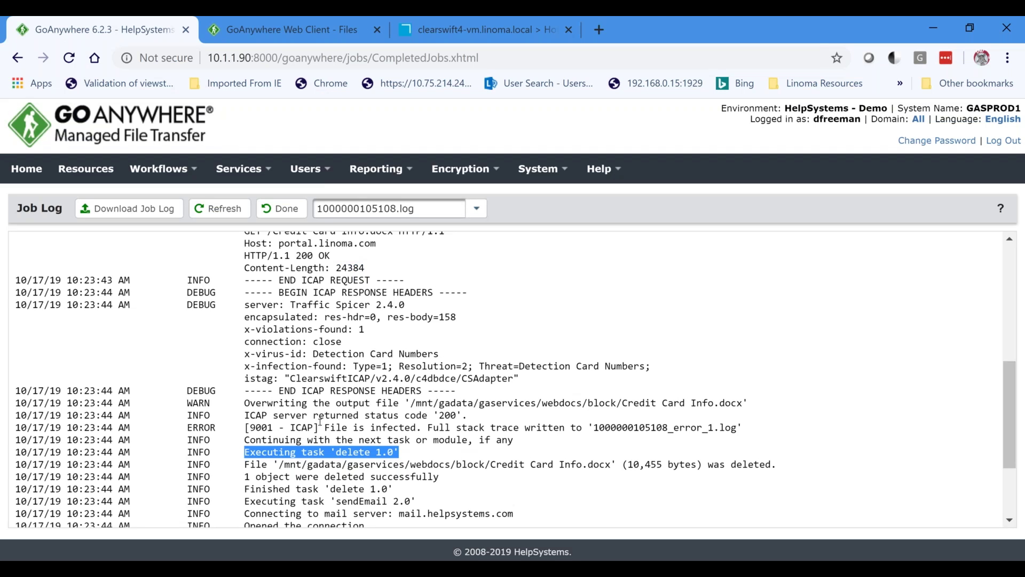
scroll(321, 419, "up", 6)
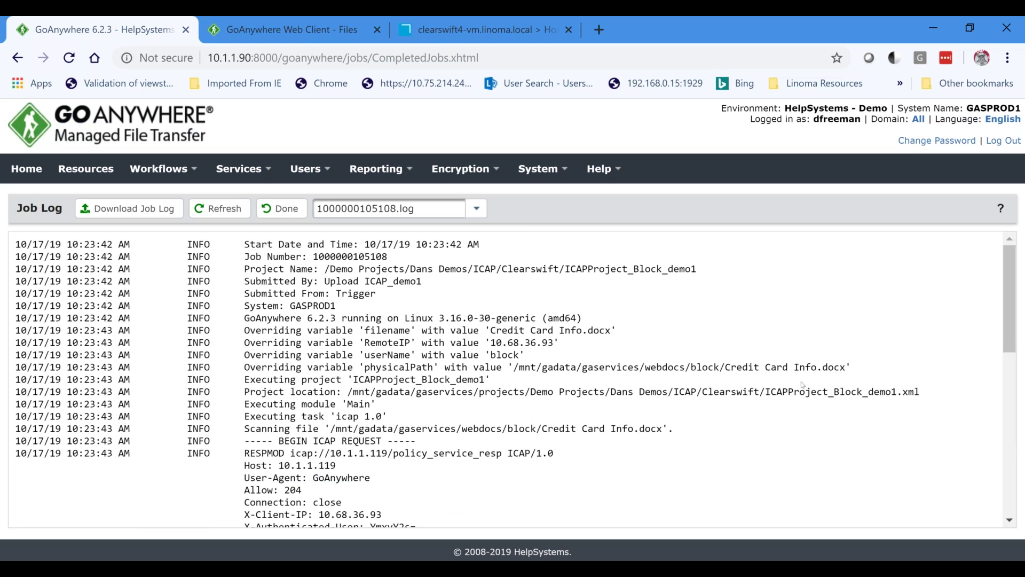
left_click_drag(825, 367, 836, 371)
left_click(279, 208)
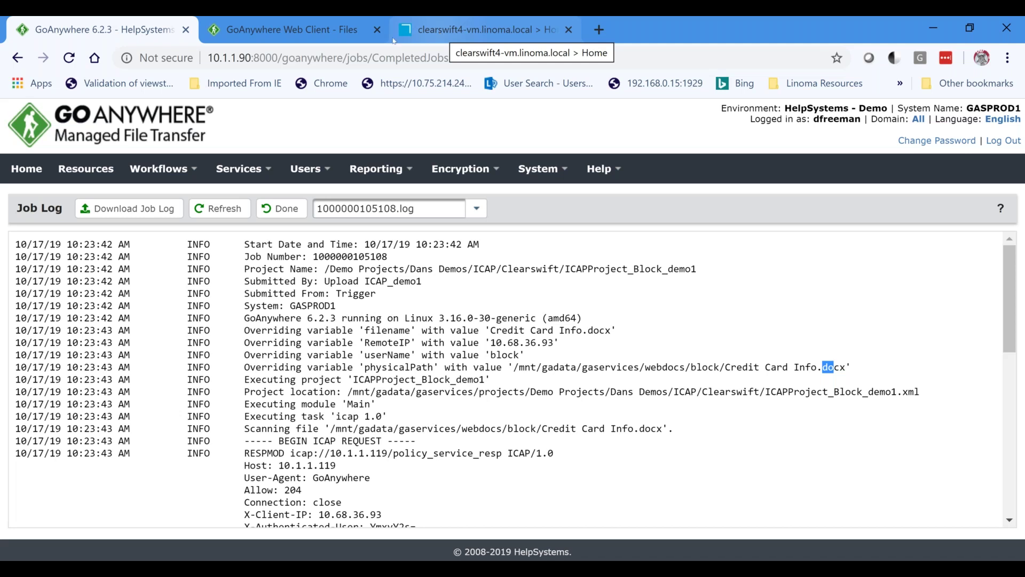
Inspect the EICAR antivirus test string inside CryptoLocker.txt, then close its text view.
left_click(291, 30)
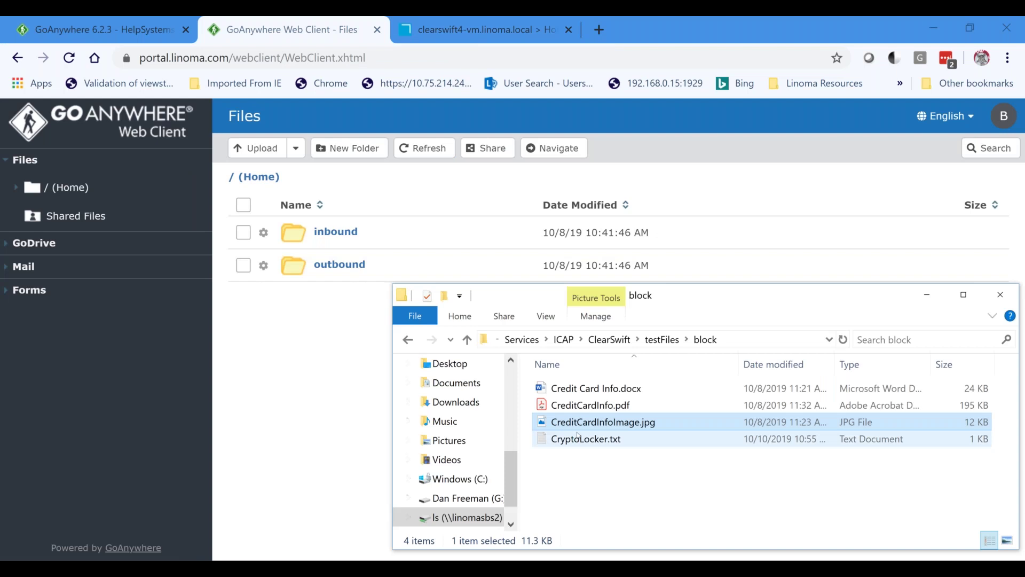
left_click(601, 441)
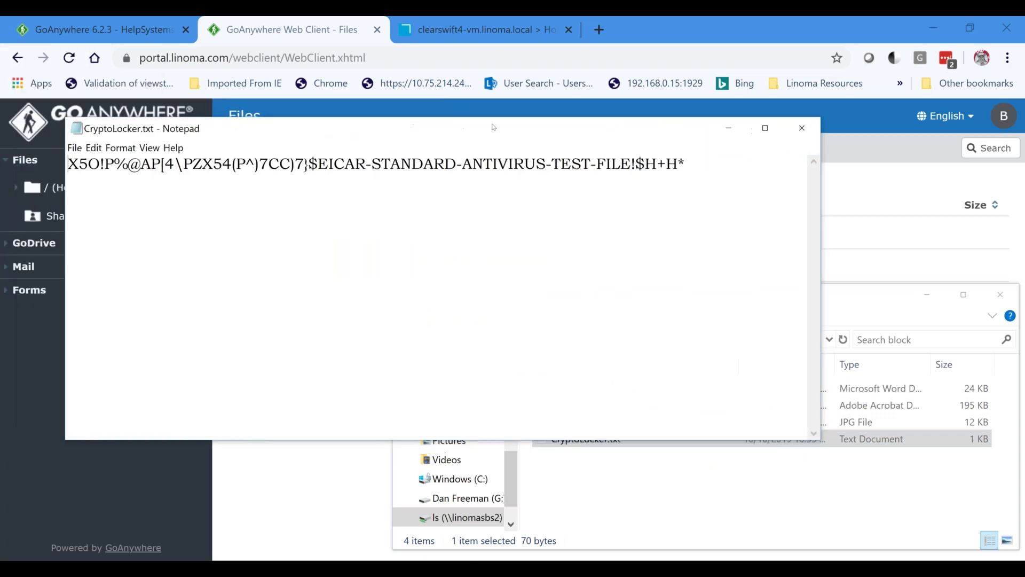
left_click_drag(339, 167, 713, 163)
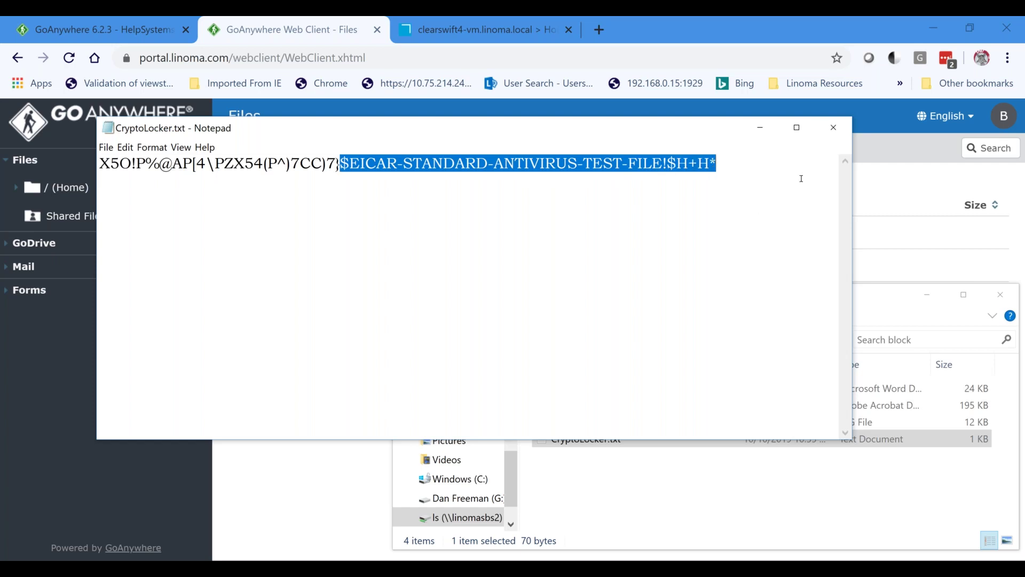
left_click(834, 127)
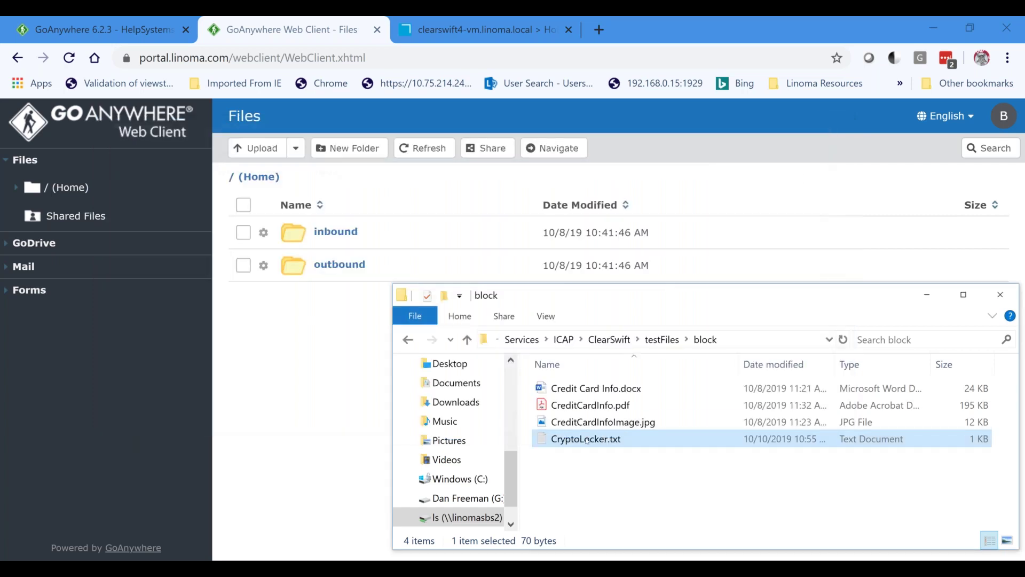
Upload CryptoLocker.txt into the Web Client Home folder, refresh, and check the MFT job log.
left_click_drag(566, 444, 383, 417)
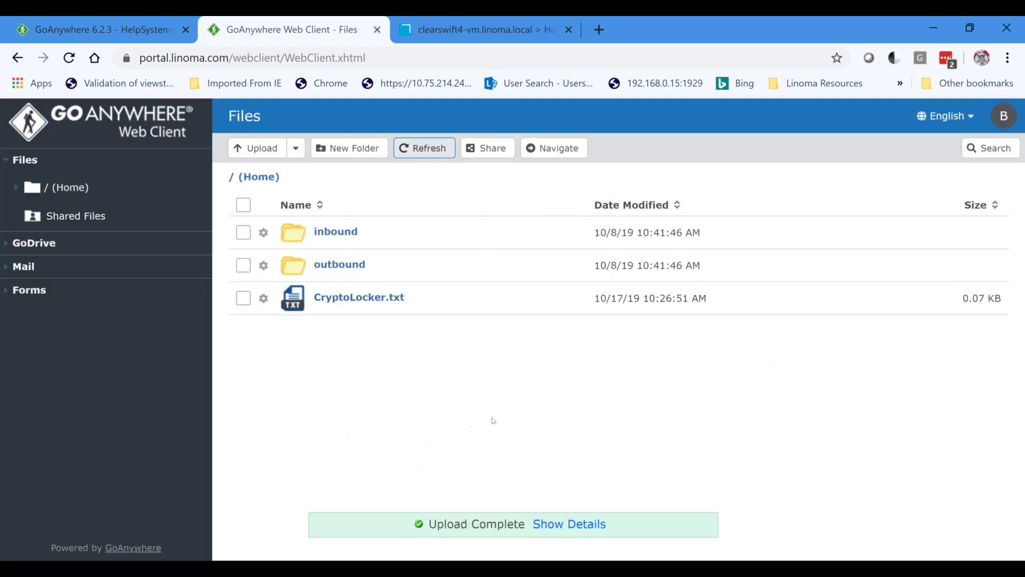
left_click(422, 148)
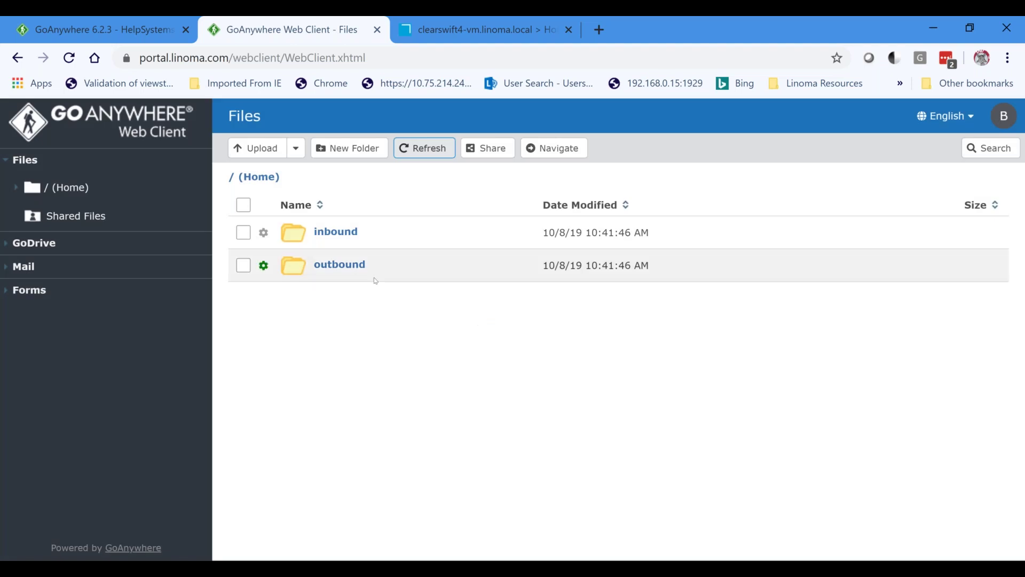
left_click(126, 32)
left_click(276, 211)
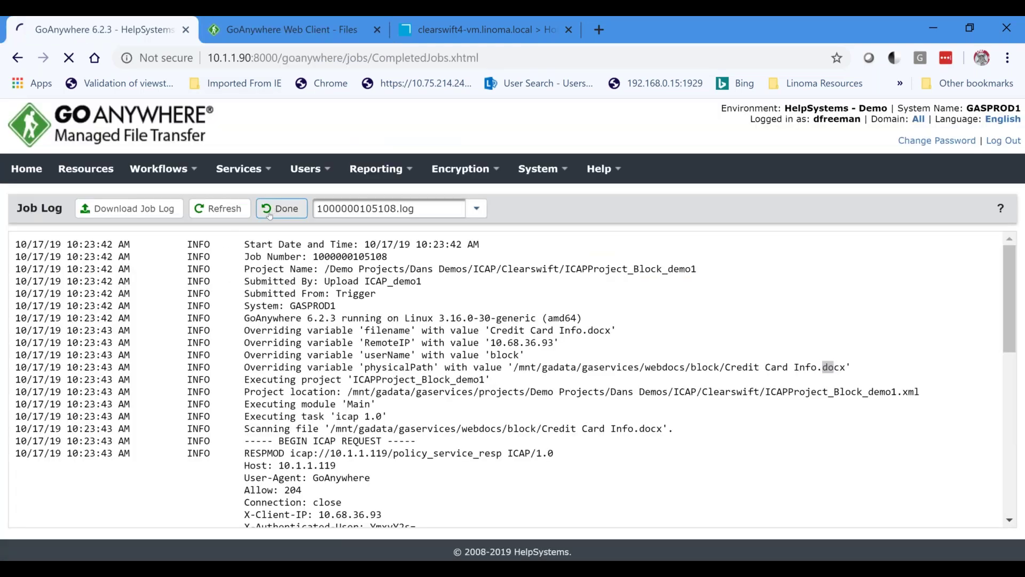
Return to the Web Client files, then switch to the Clearswift ICAP Gateway home page.
left_click(313, 35)
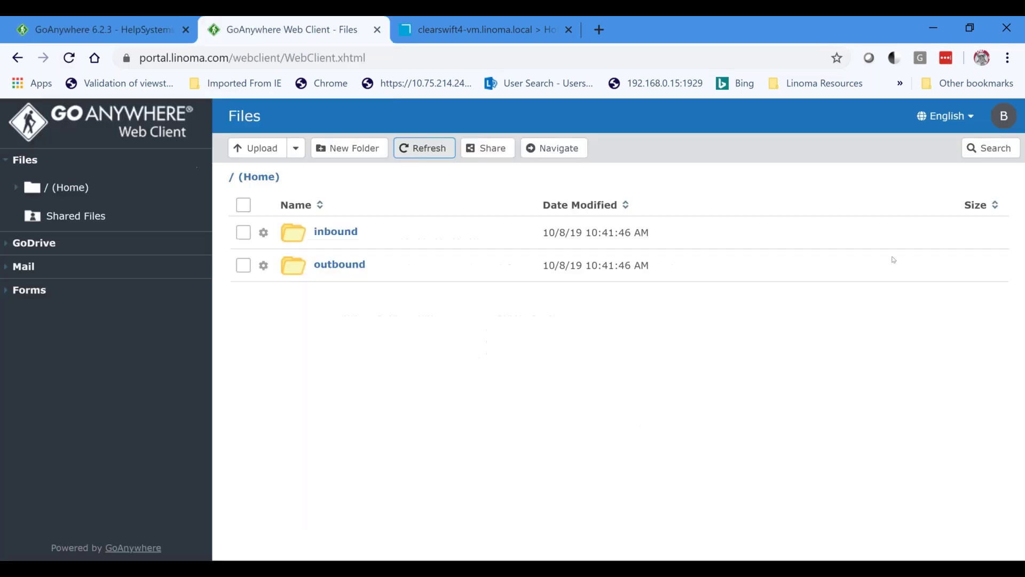
left_click(1004, 116)
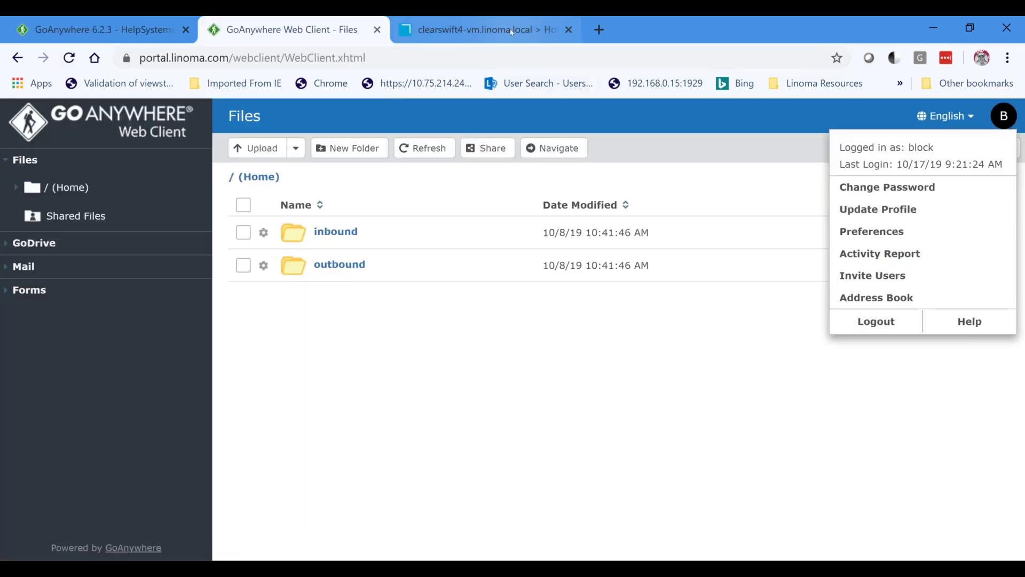
left_click(527, 32)
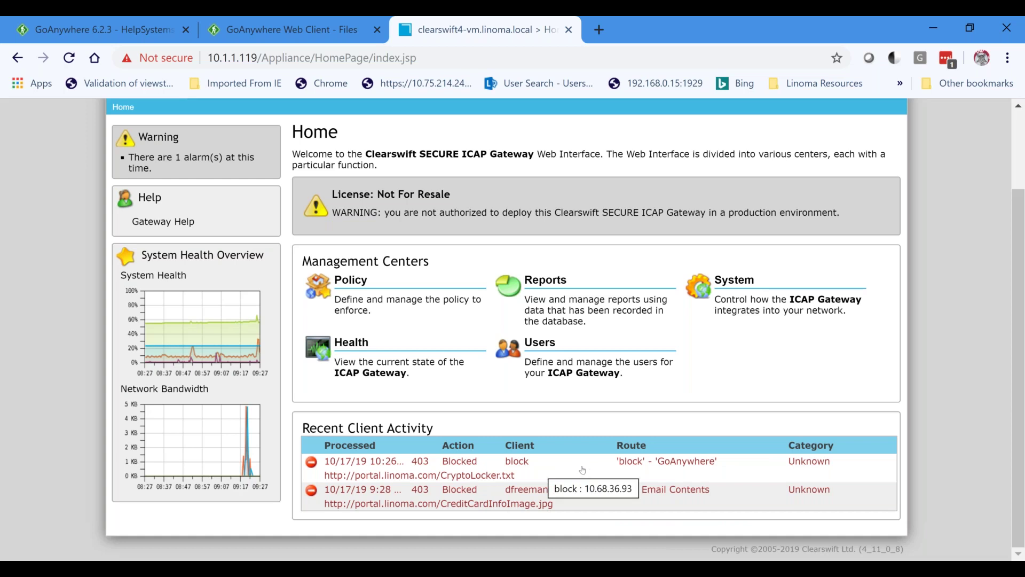
Review the policy route behind the blocked CryptoLocker.txt upload, then return to the Web Client files.
left_click(582, 470)
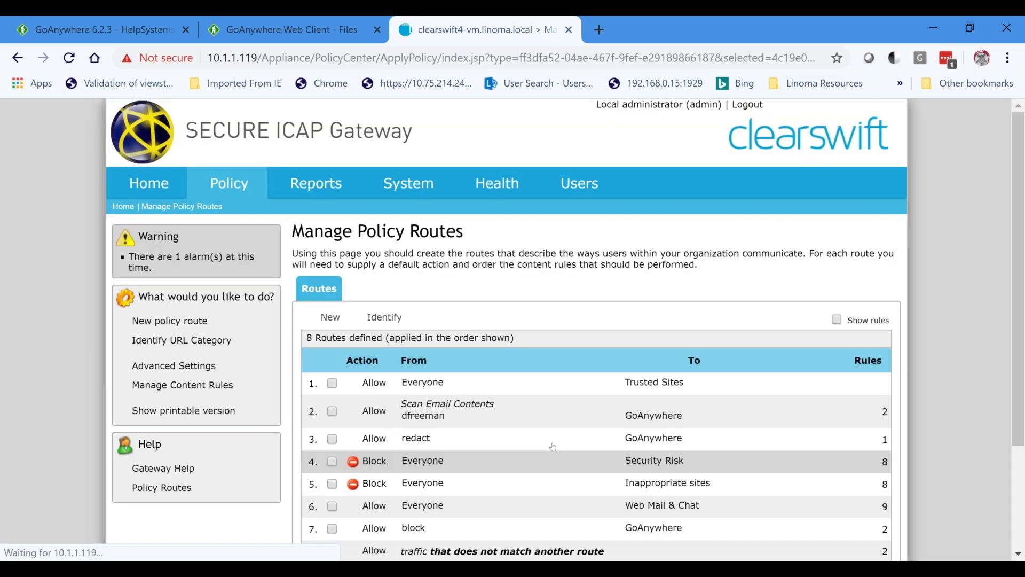
scroll(549, 425, "down", 3)
scroll(549, 426, "up", 2)
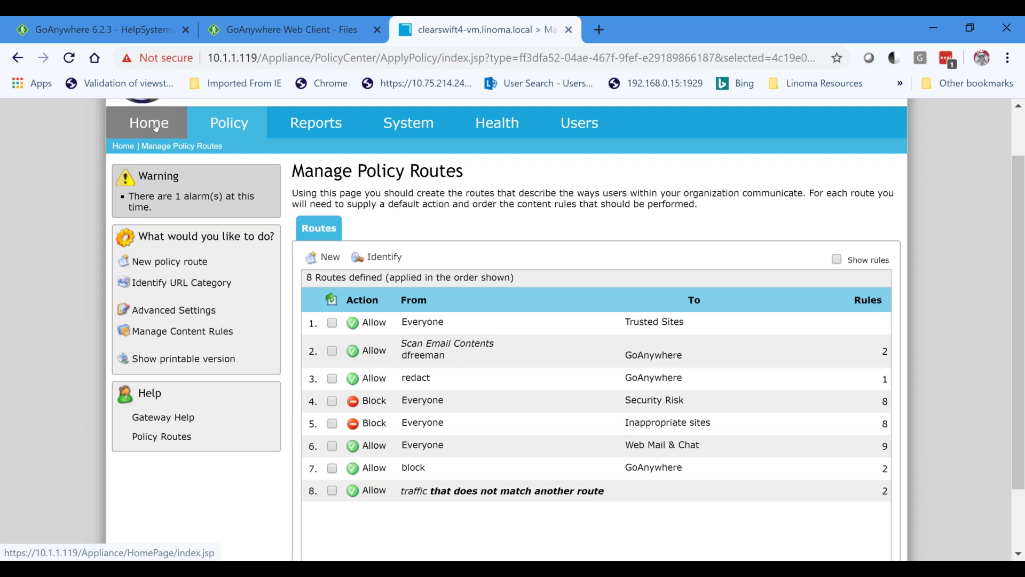
left_click(156, 127)
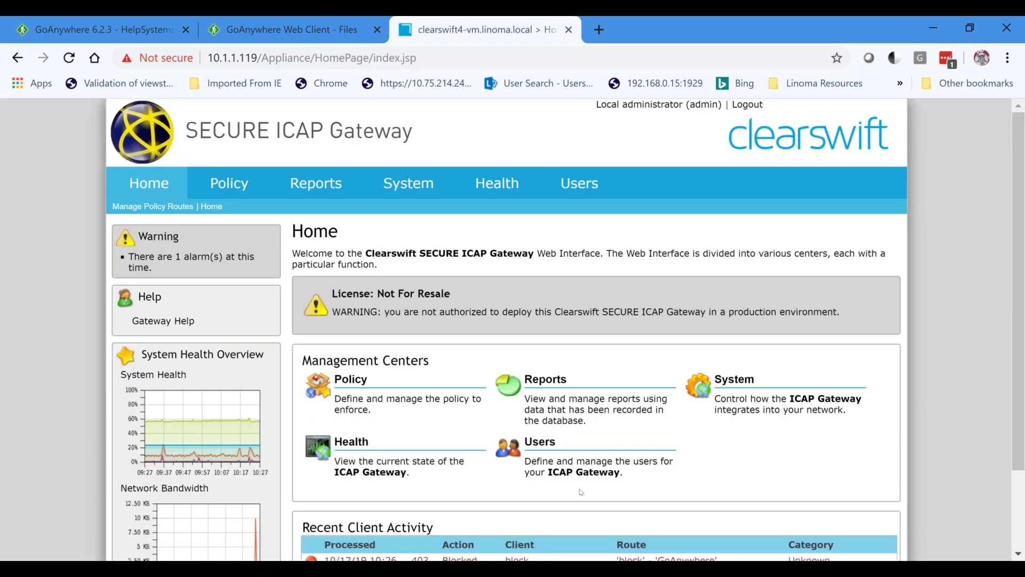
scroll(581, 492, "down", 3)
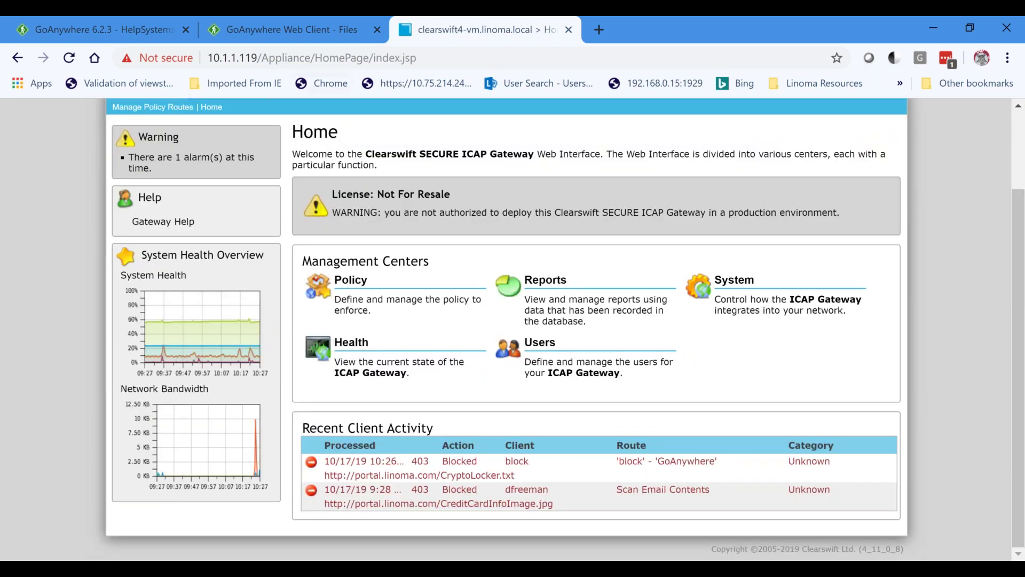
left_click(289, 29)
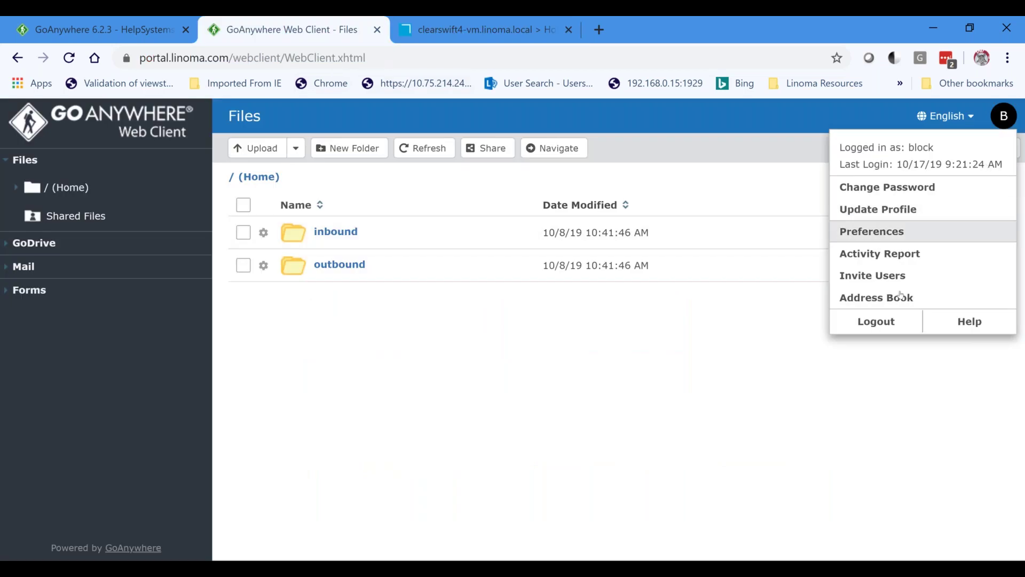
Log out and sign back into the Web Client as user 'redact' with its password.
left_click(872, 322)
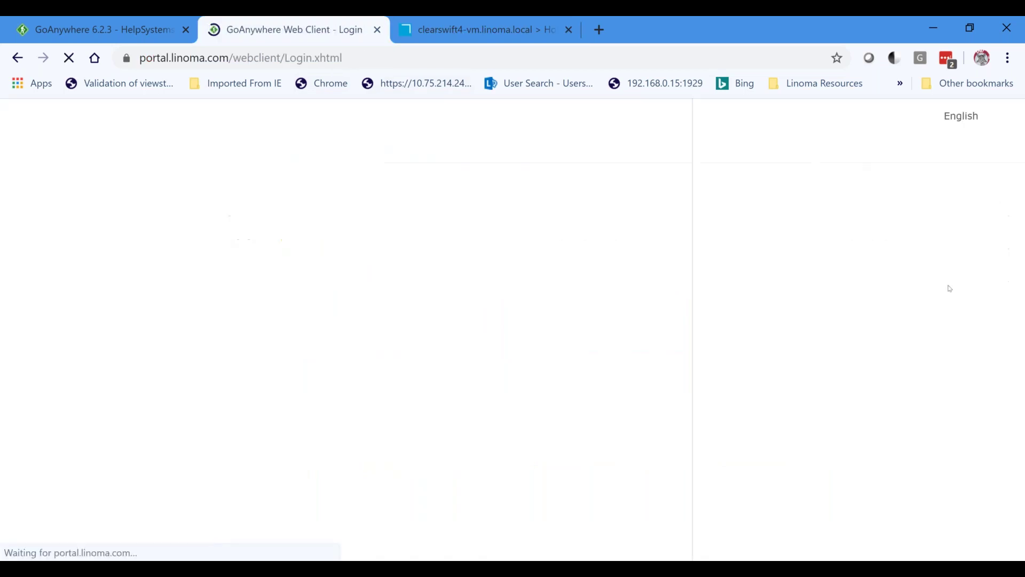
type("redact")
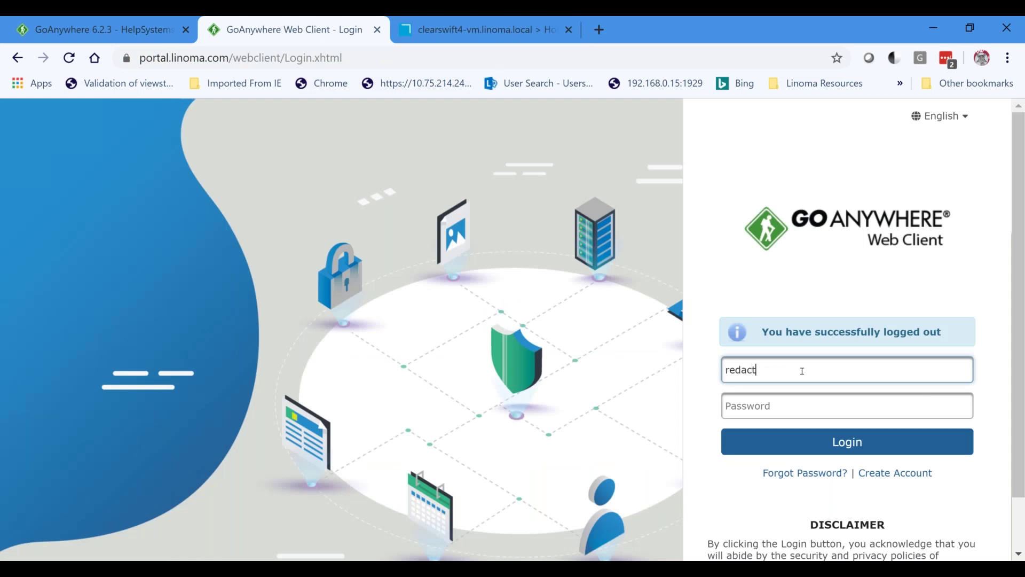
key("Tab")
type("•••••••")
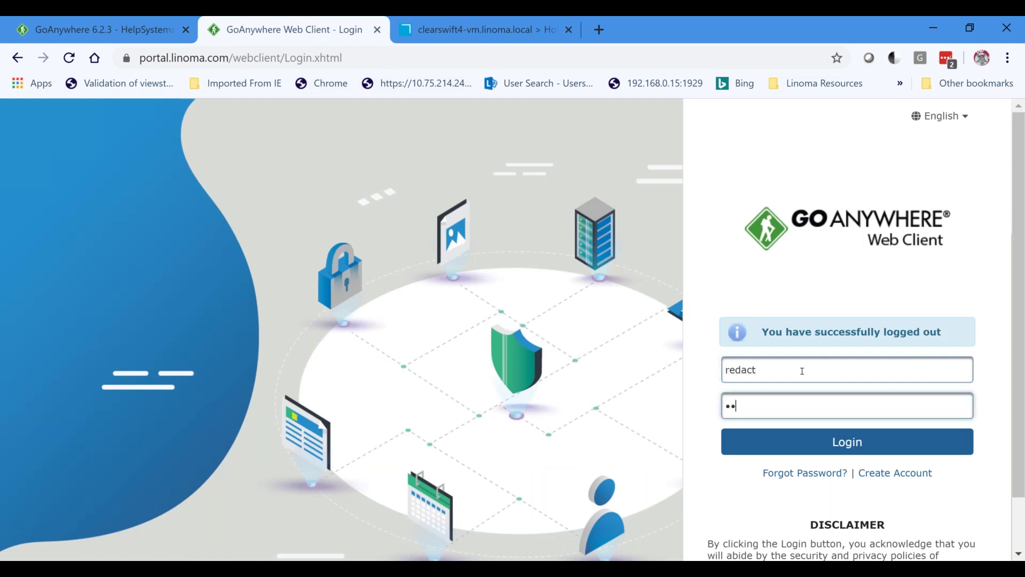
type("•••••")
key("Return")
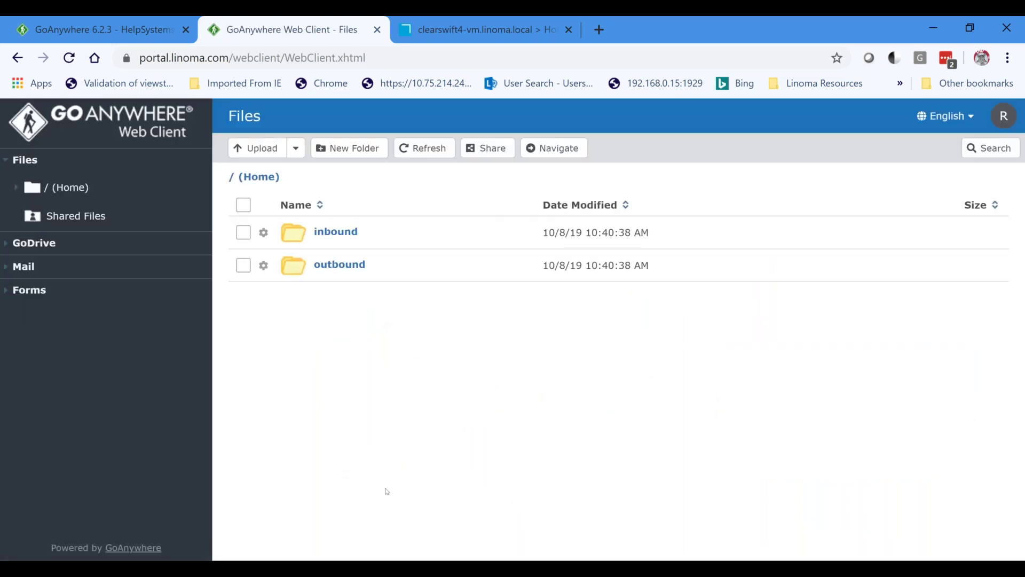
Open the local redact test folder and view the original Social Security Info.jpg.
key("alt+Tab")
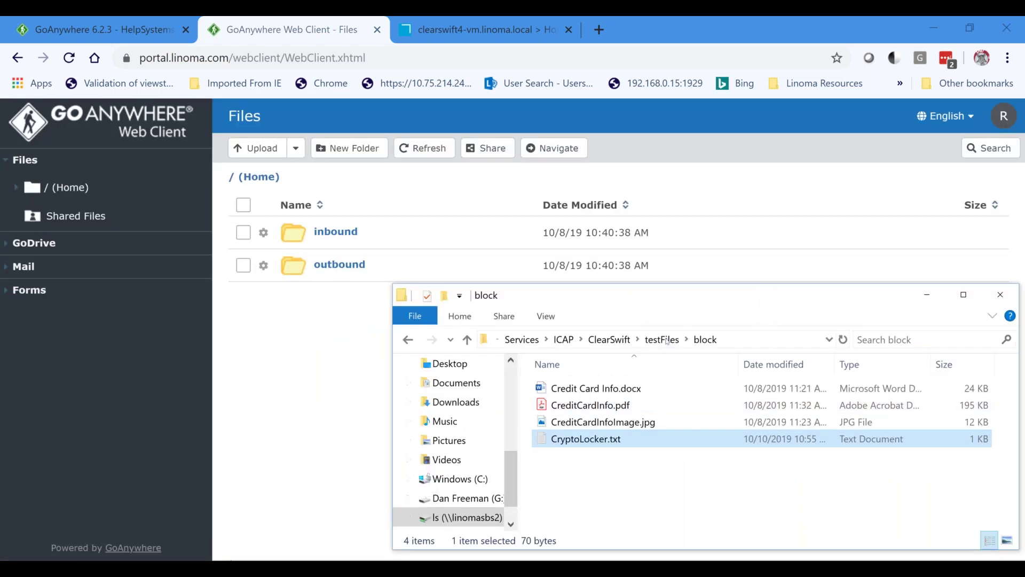
left_click(667, 339)
left_click(565, 439)
double_click(565, 442)
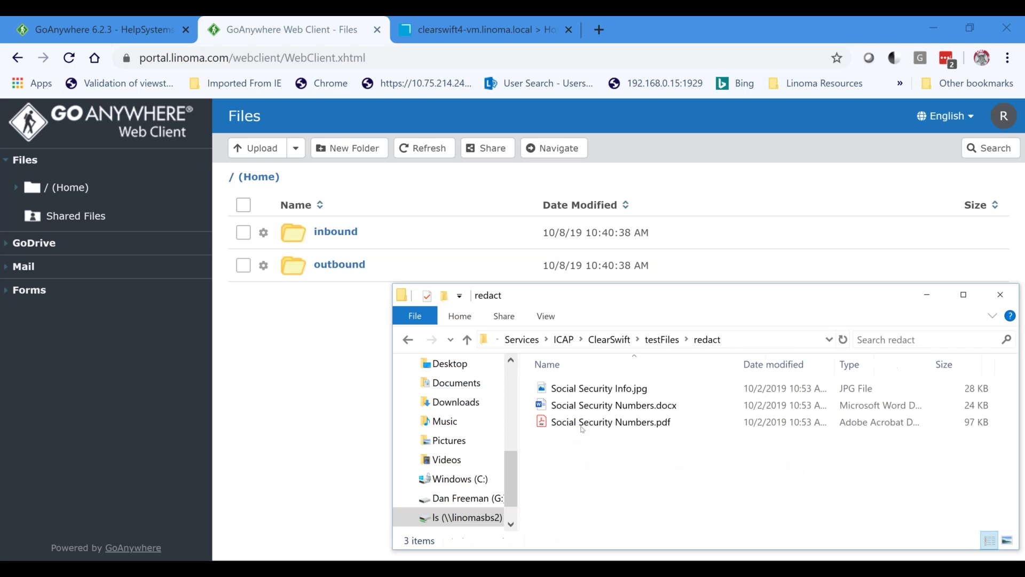
double_click(599, 393)
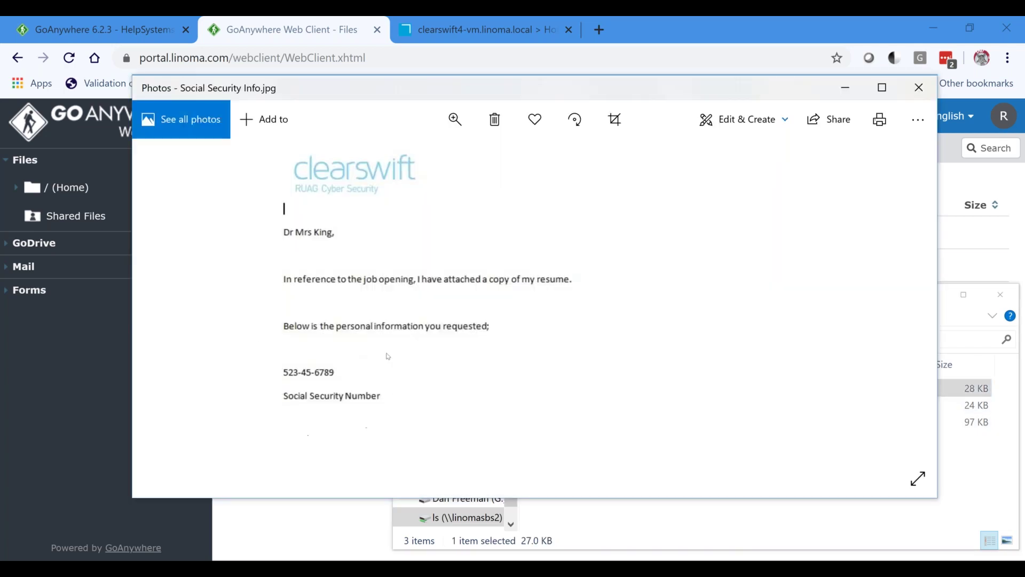
left_click(917, 94)
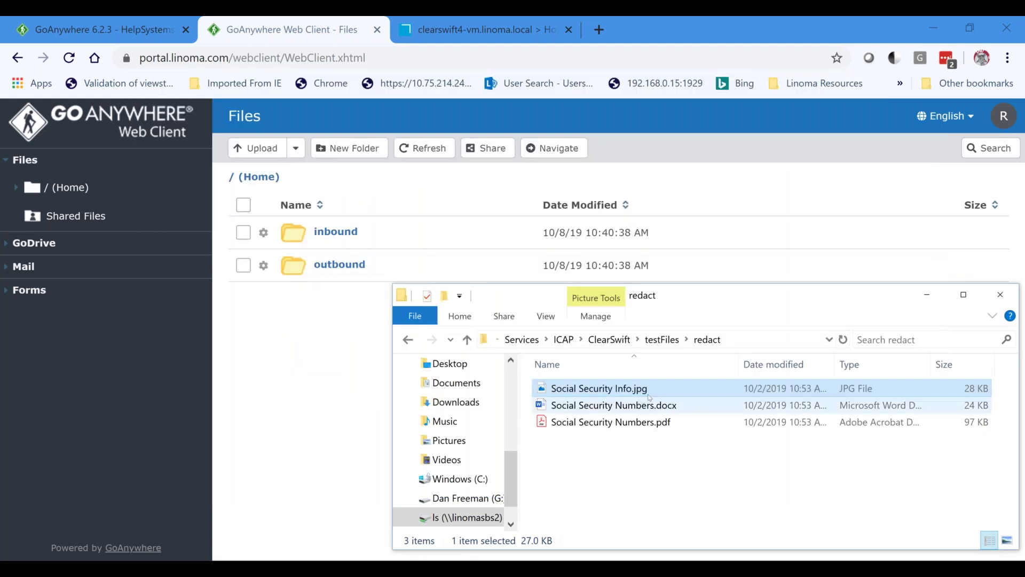
Upload Social Security Info.jpg to Home, then download it and confirm the SSN is blacked out.
left_click_drag(581, 386, 297, 348)
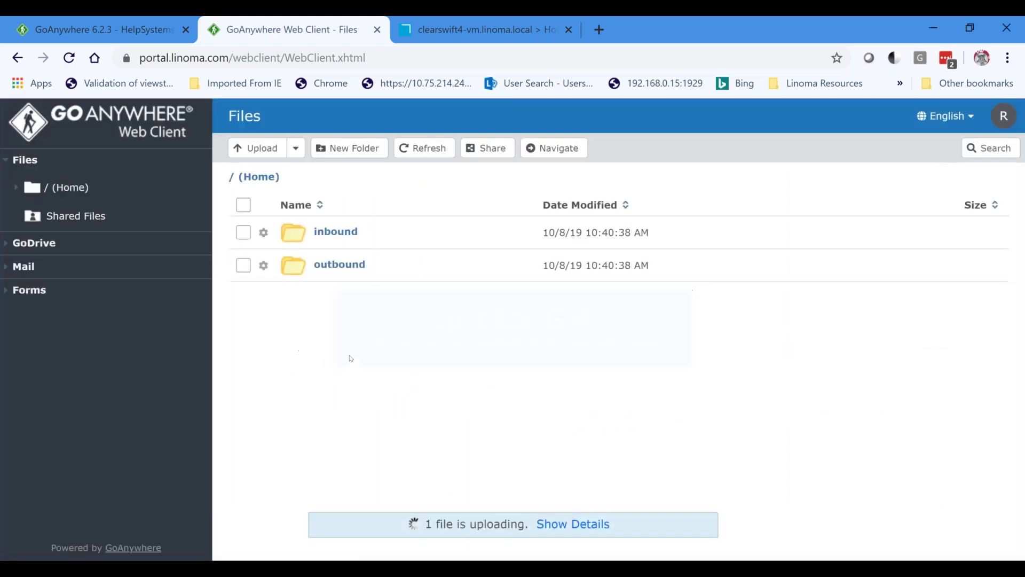
left_click(429, 150)
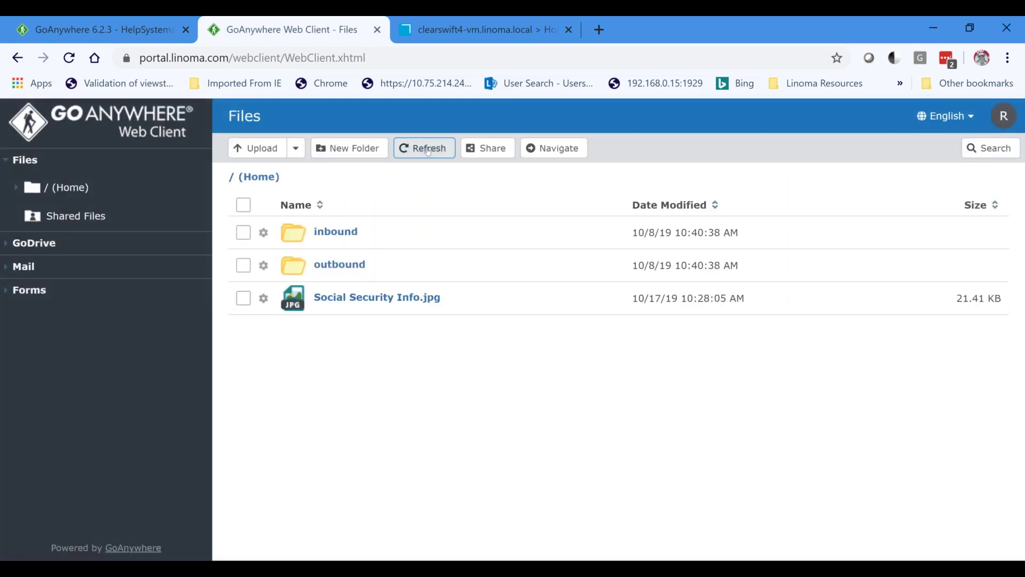
left_click(347, 300)
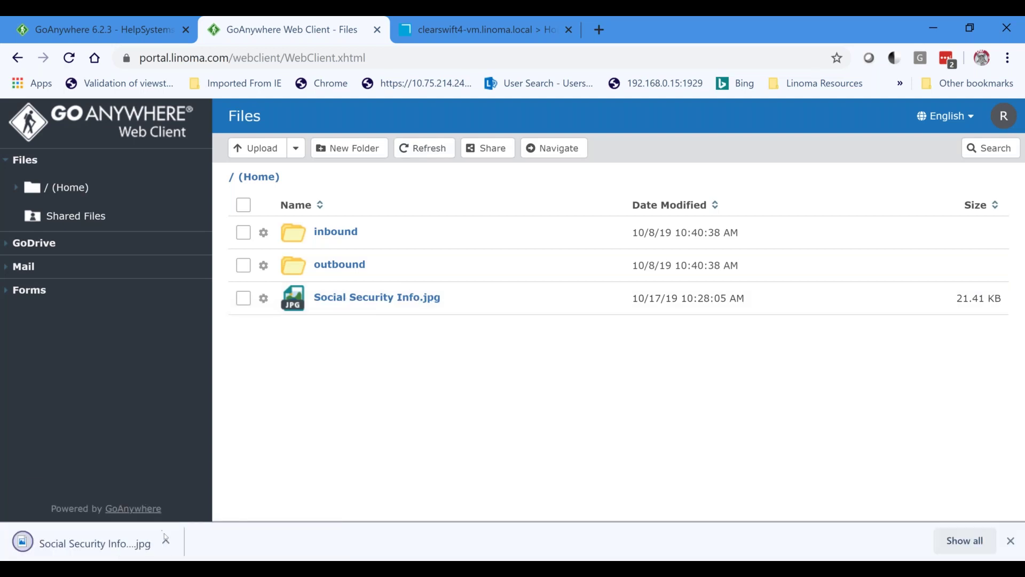
left_click(163, 545)
left_click(199, 438)
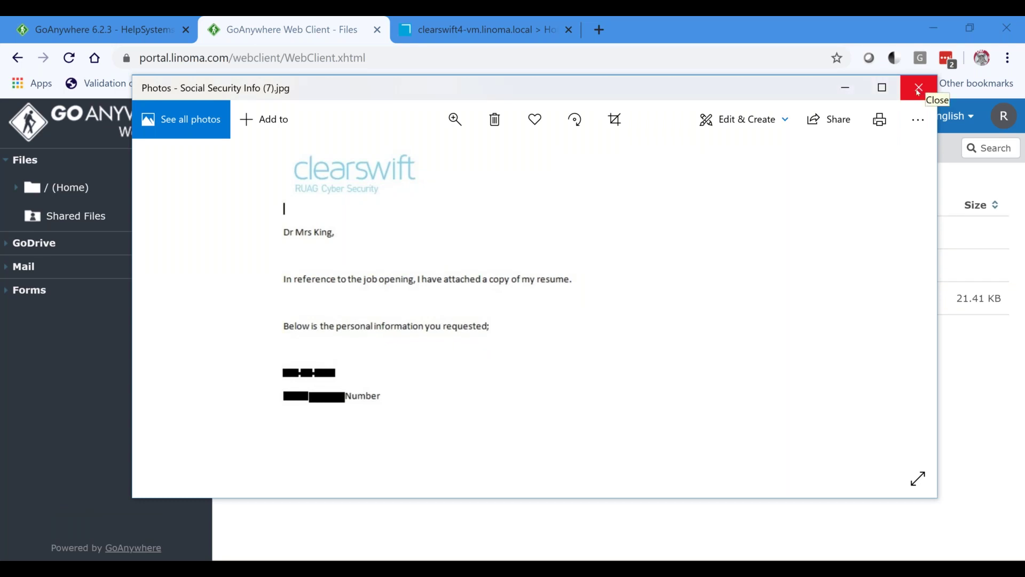
left_click(919, 92)
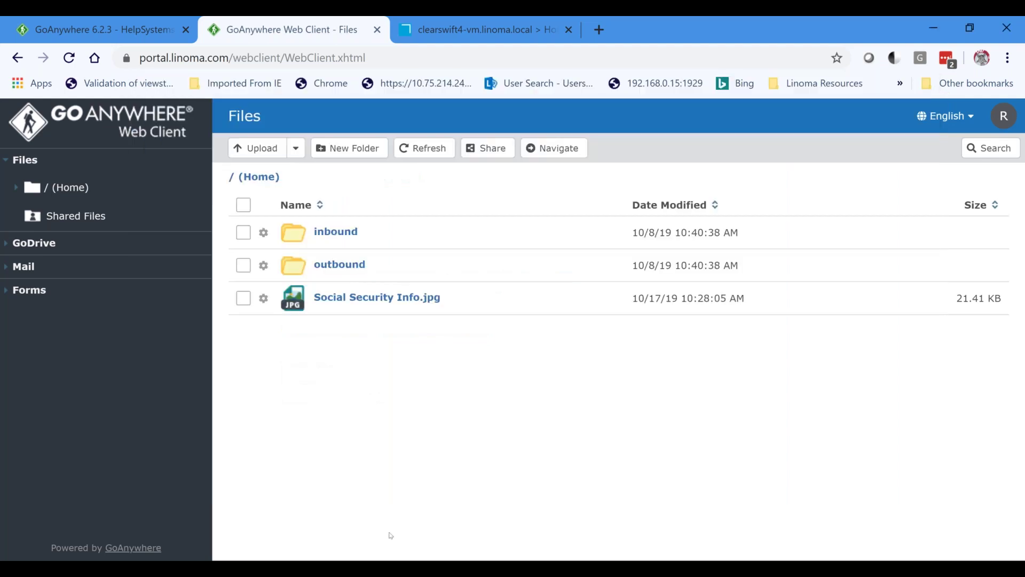
key("alt+Tab")
left_click(579, 411)
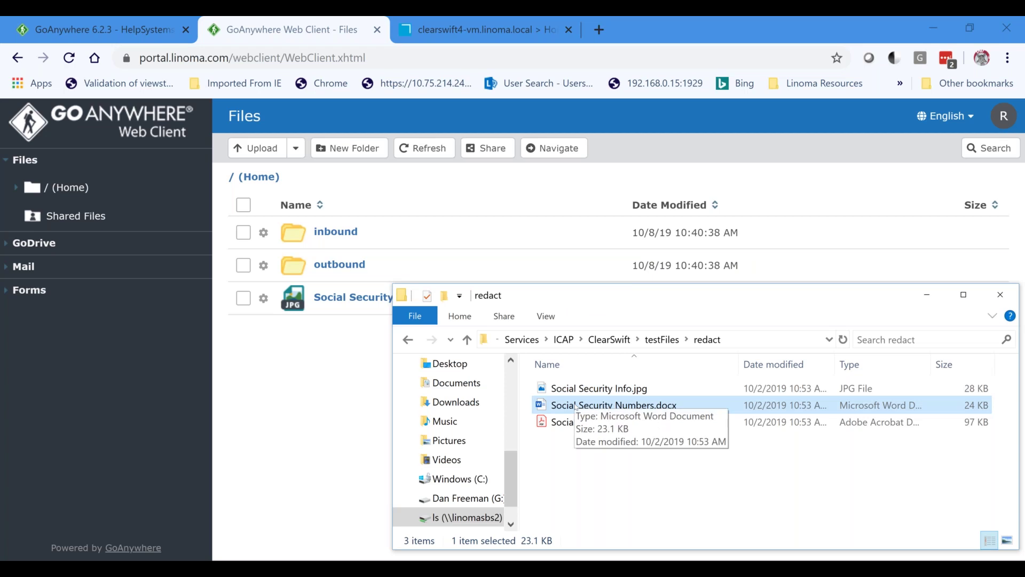
Upload Social Security Numbers.docx to Home, then download it and check the masking in Word.
left_click_drag(576, 407, 270, 398)
left_click(414, 145)
left_click(349, 336)
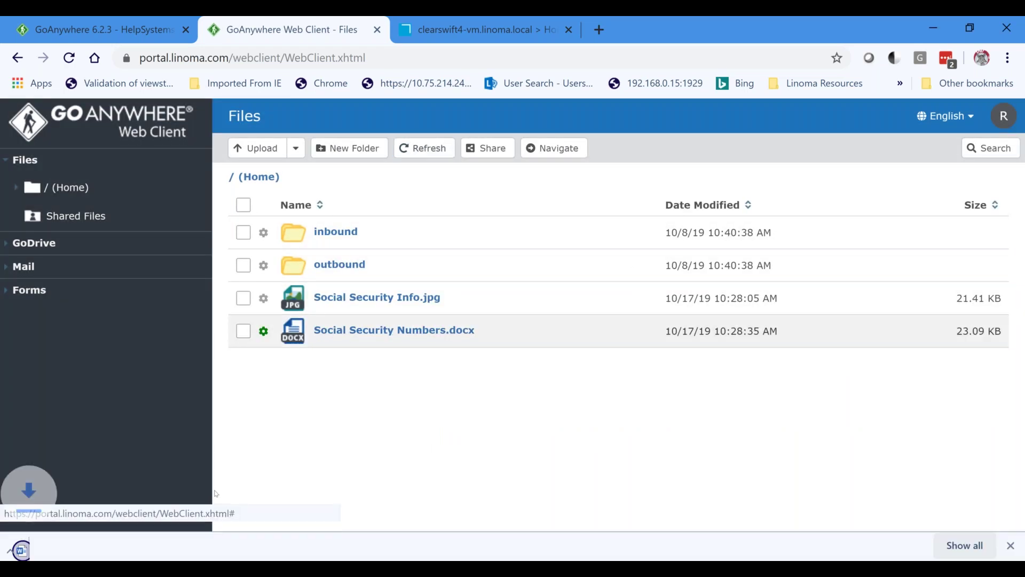
left_click(166, 542)
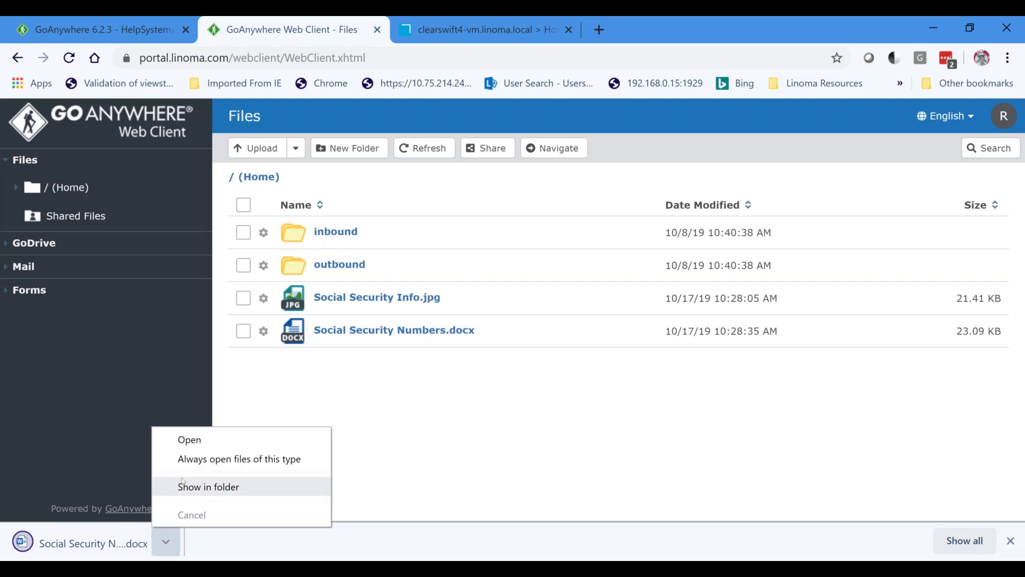
left_click(184, 439)
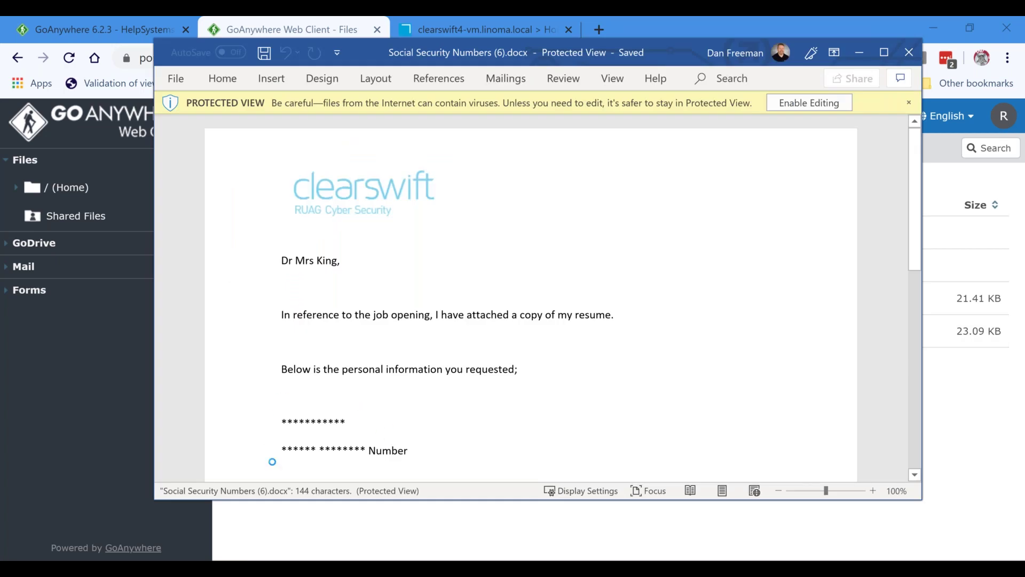
left_click(910, 52)
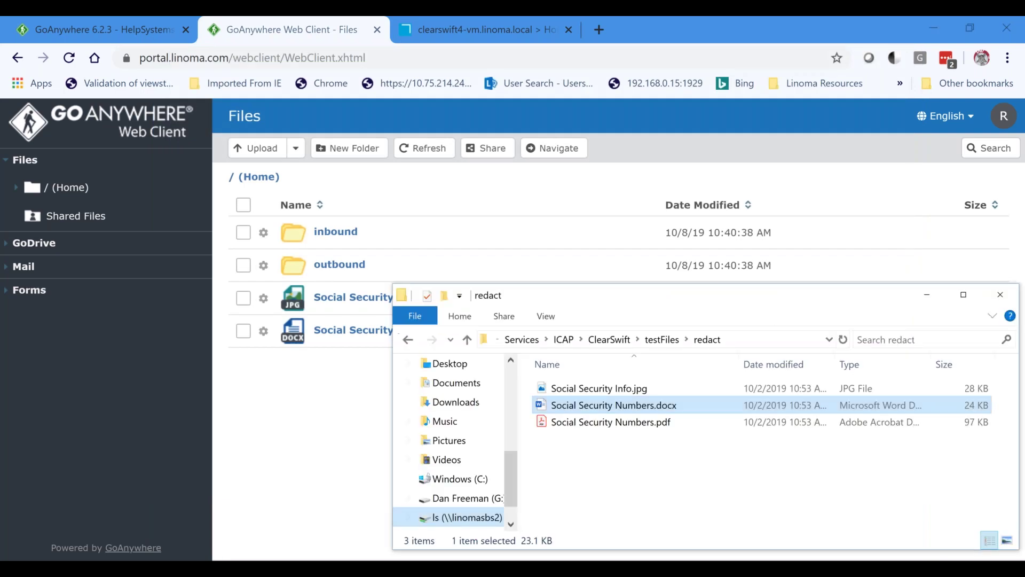
Upload Social Security Numbers.pdf to Home, then download it and confirm the SSN is masked.
left_click(609, 423)
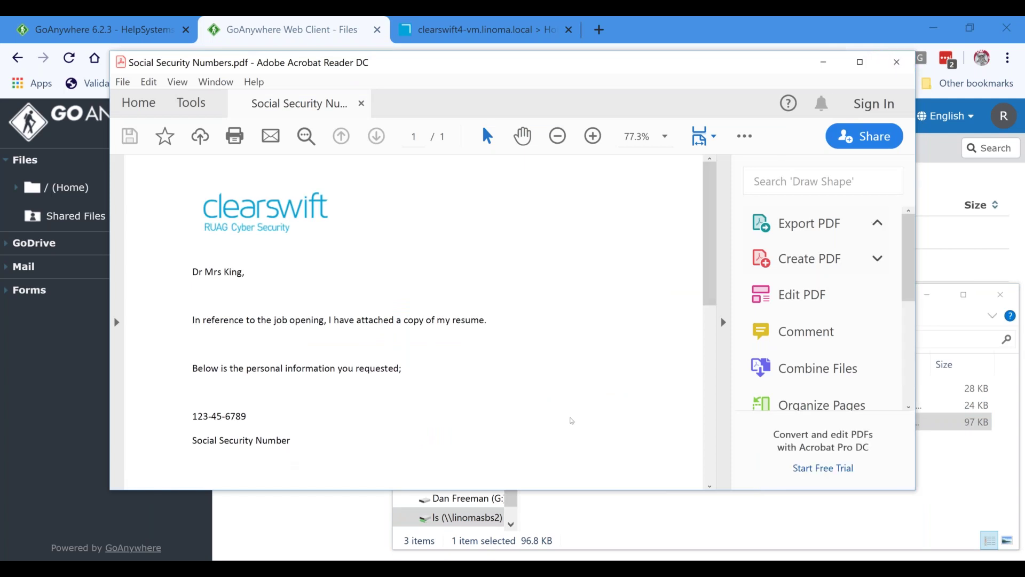
key("alt+F4")
left_click_drag(571, 420, 318, 433)
left_click(423, 148)
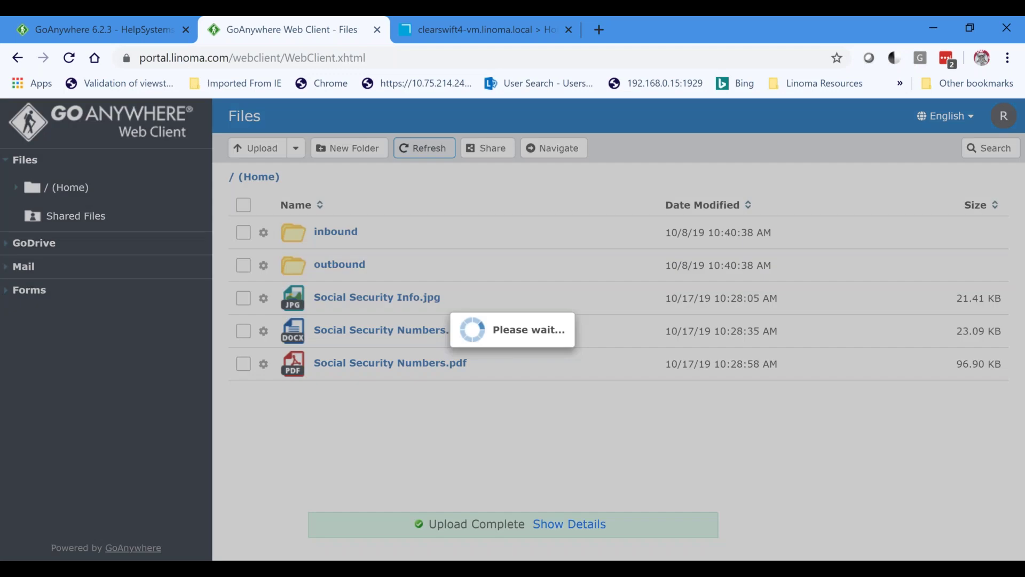
left_click(342, 369)
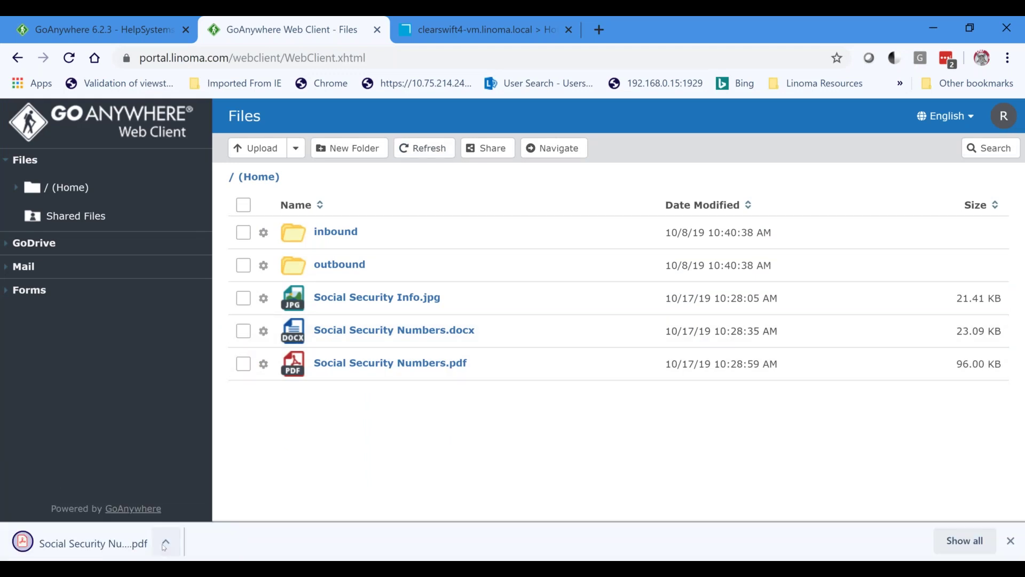
left_click(164, 545)
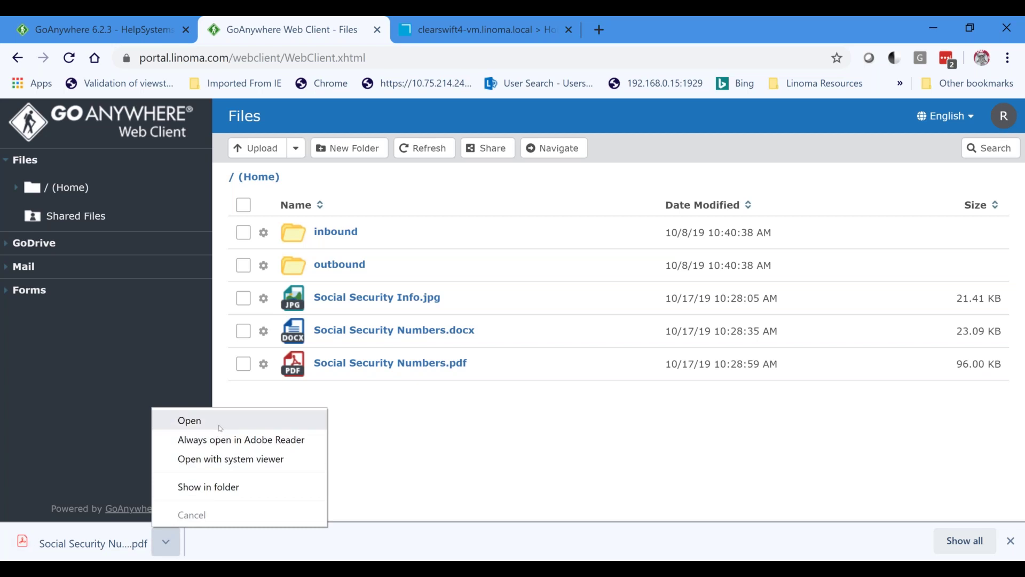
left_click(220, 428)
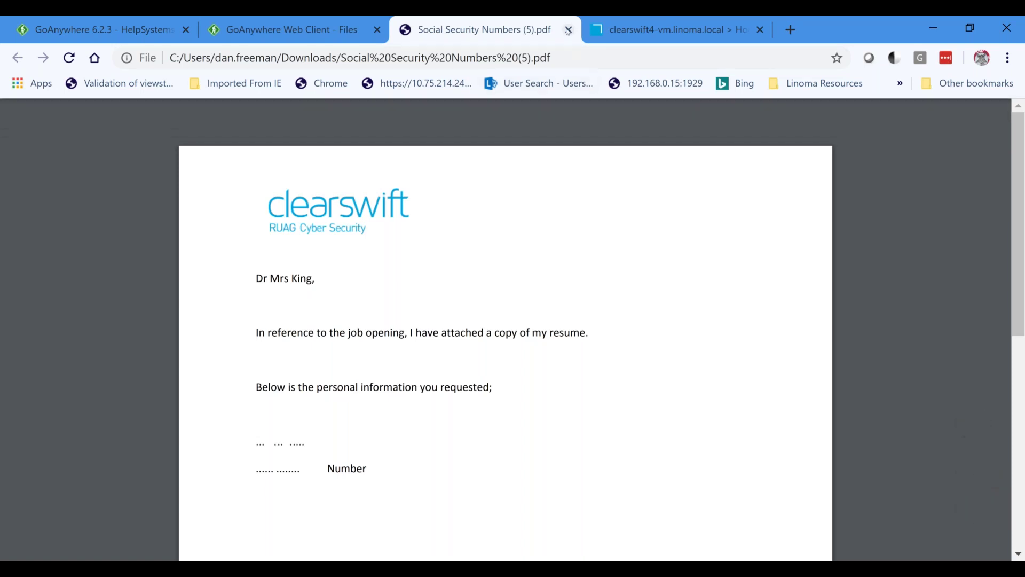
left_click(568, 30)
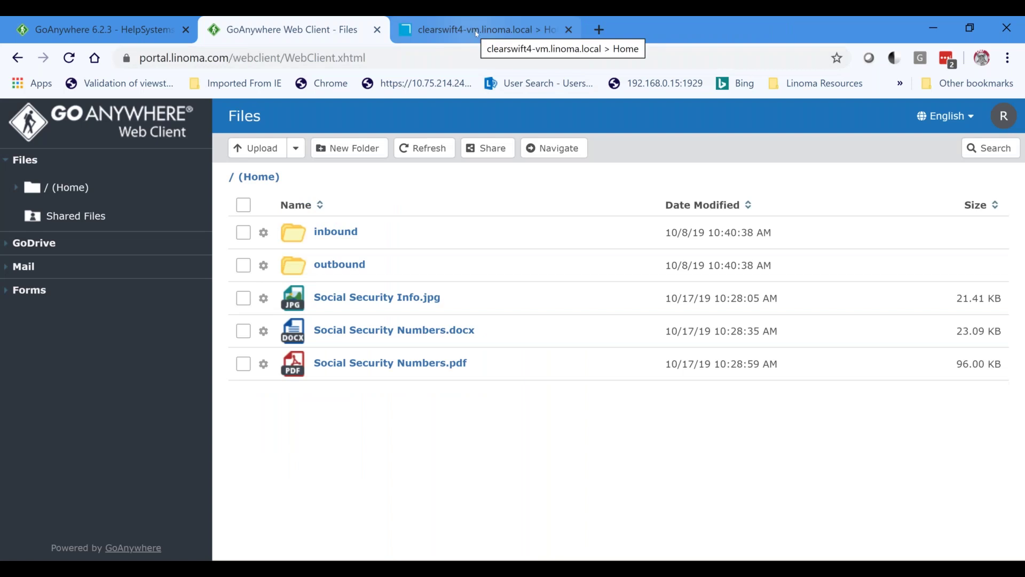
Refresh the Clearswift gateway Home page to see Social Security Numbers.pdf logged as allowed.
left_click(477, 33)
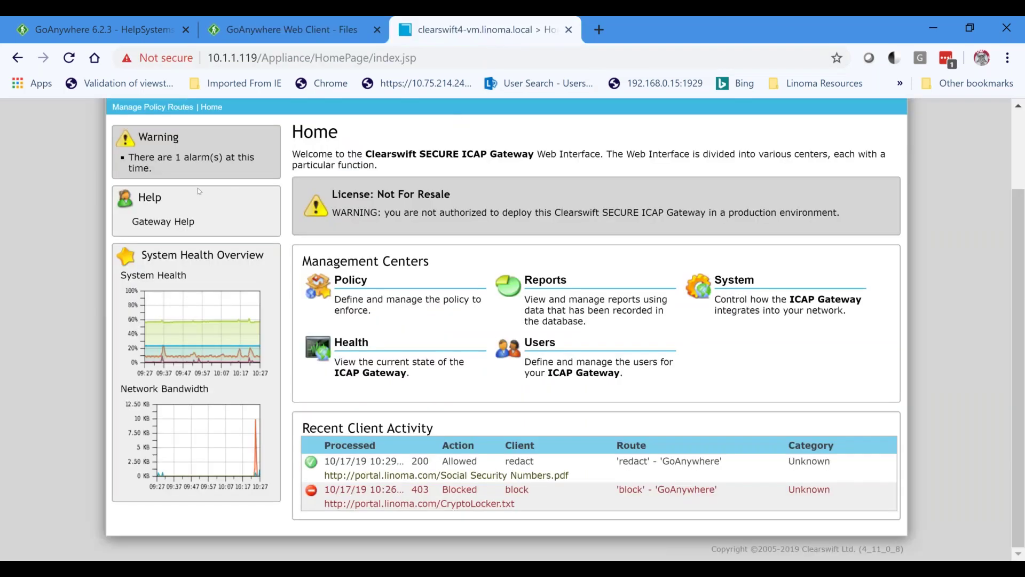
scroll(178, 170, "up", 2)
left_click(178, 171)
scroll(401, 267, "down", 2)
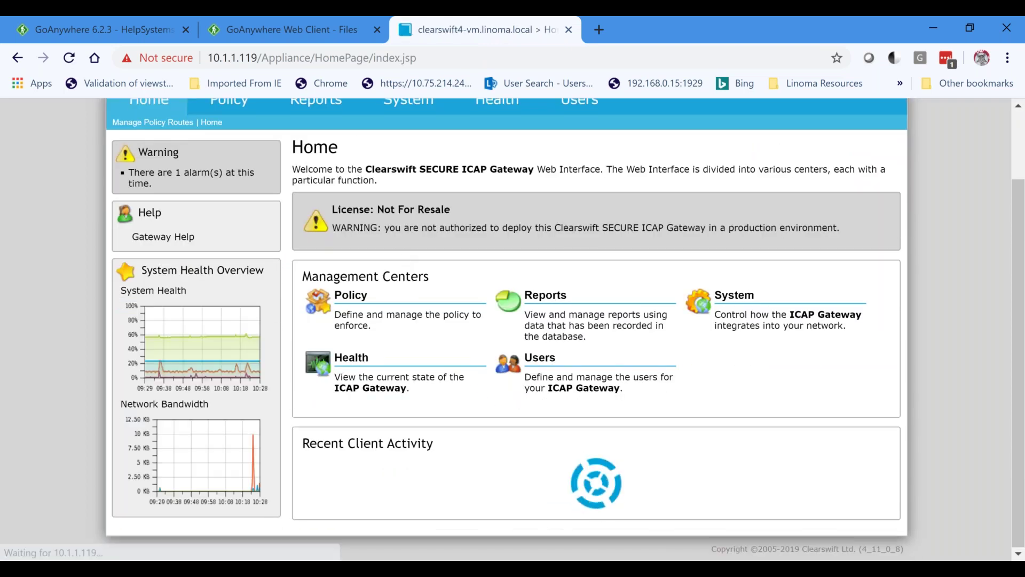
scroll(429, 289, "up", 2)
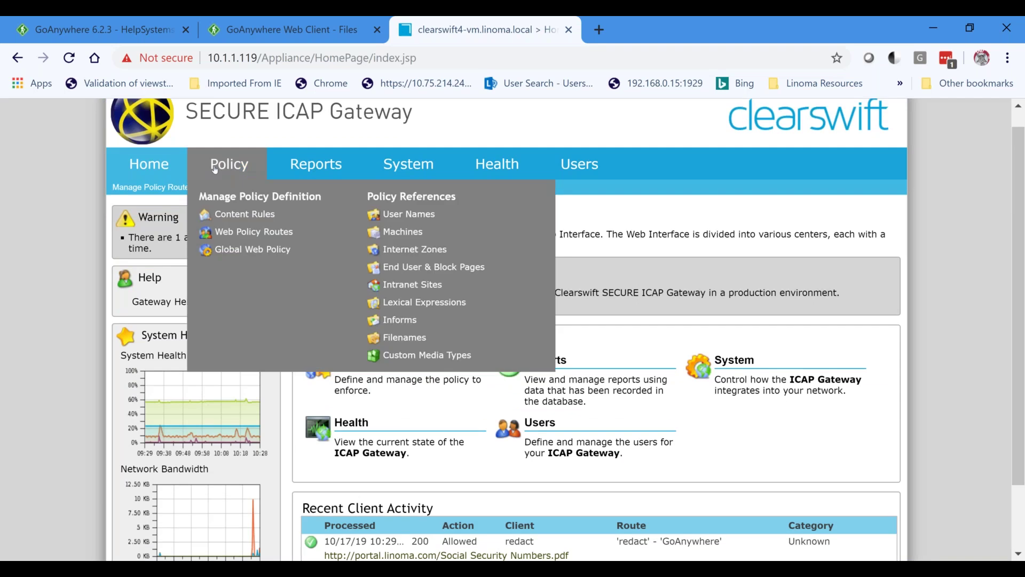
Go to Policy > Lexical Expressions to manage the lexical expression lists.
left_click(232, 192)
mouse_move(234, 197)
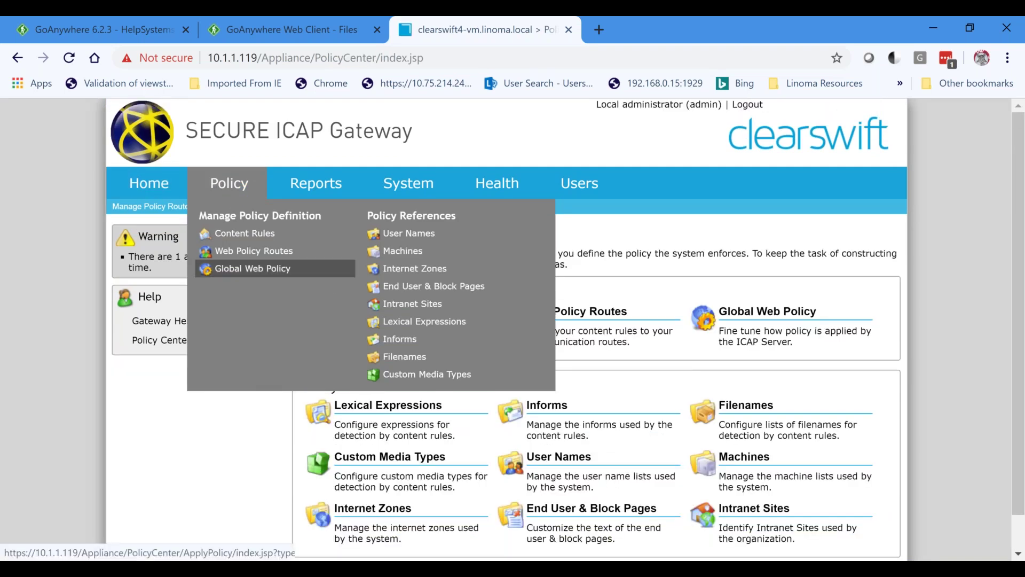
left_click(418, 322)
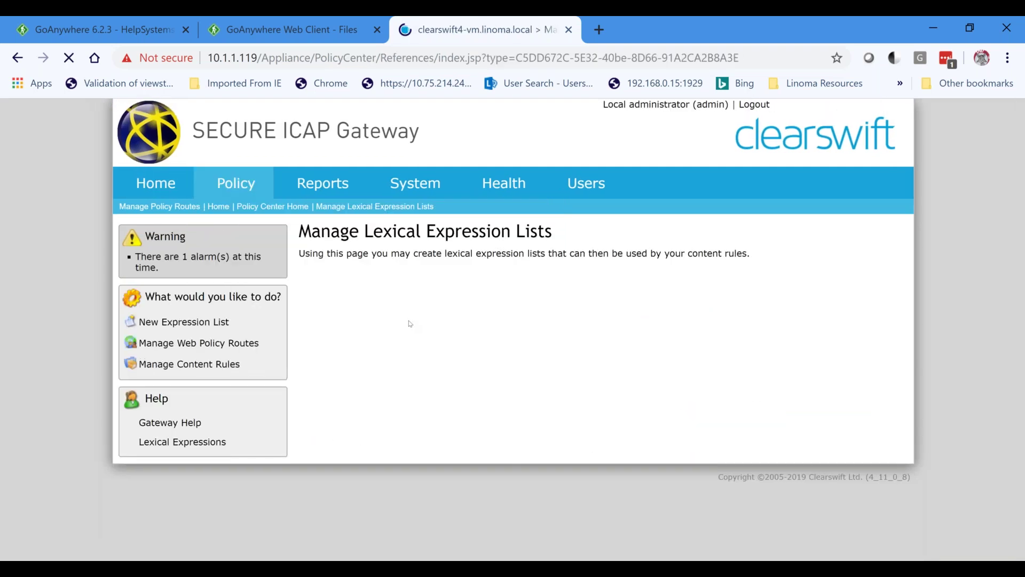
Inspect the US Social Security expression in the Redact Social Security Info list, then cancel without saving.
scroll(534, 350, "down", 5)
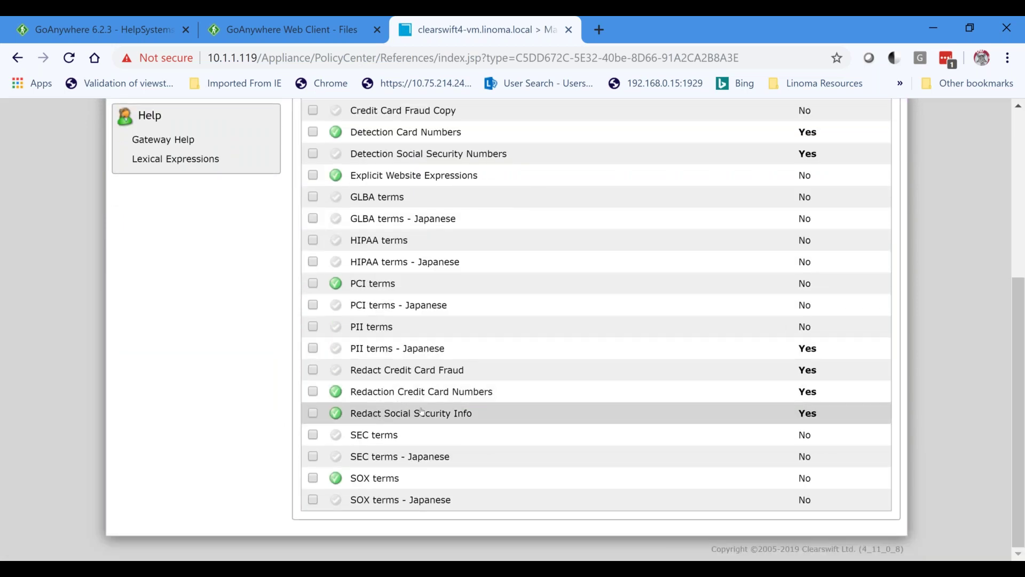
left_click(462, 415)
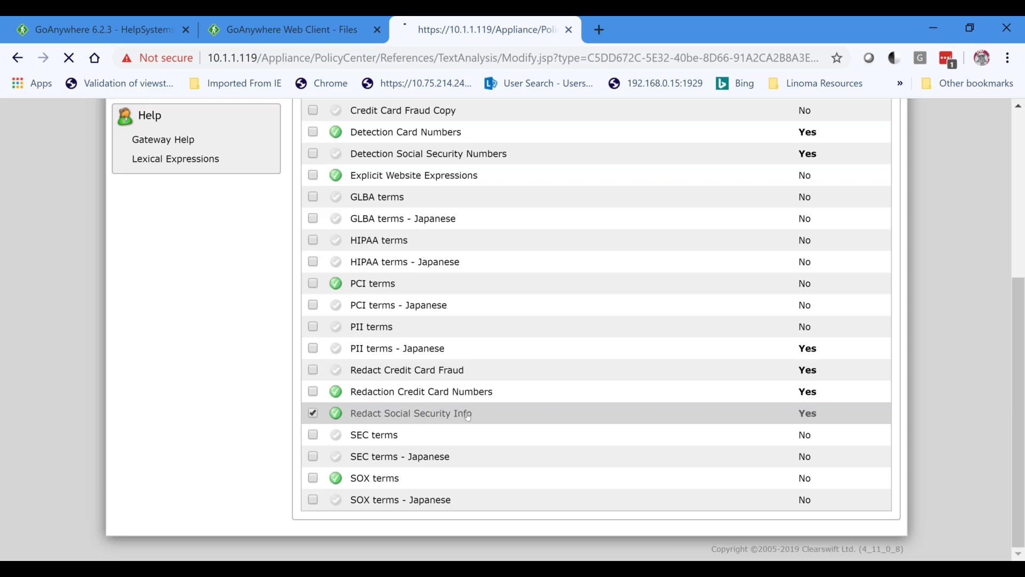
scroll(477, 404, "down", 1)
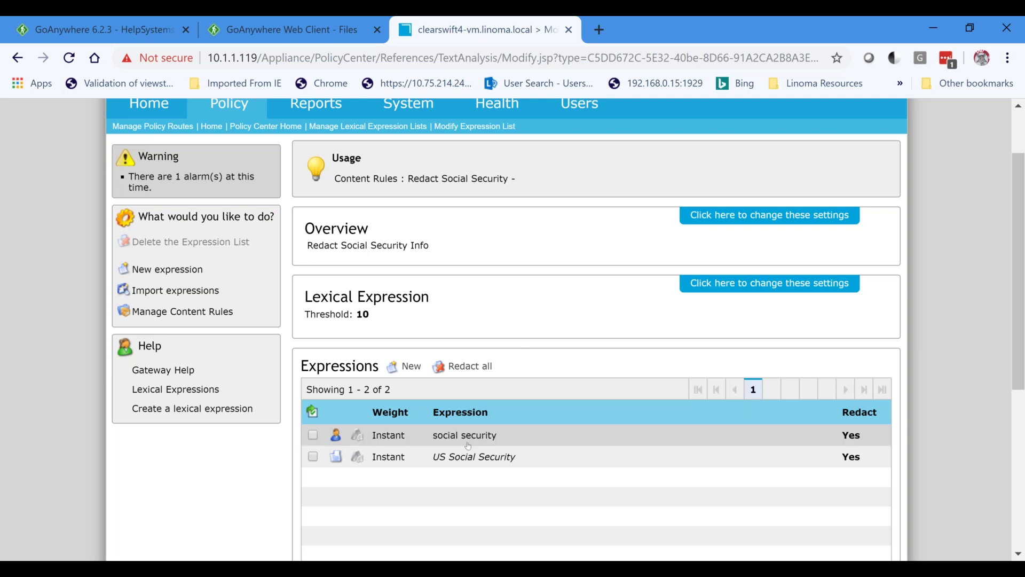
double_click(542, 459)
left_click_drag(426, 219, 255, 214)
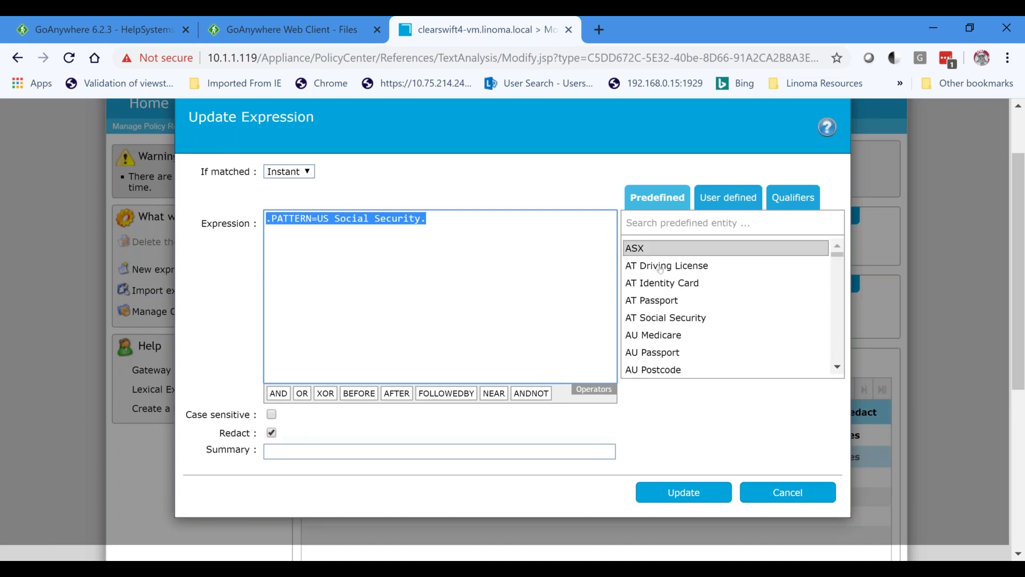
left_click_drag(840, 260, 840, 364)
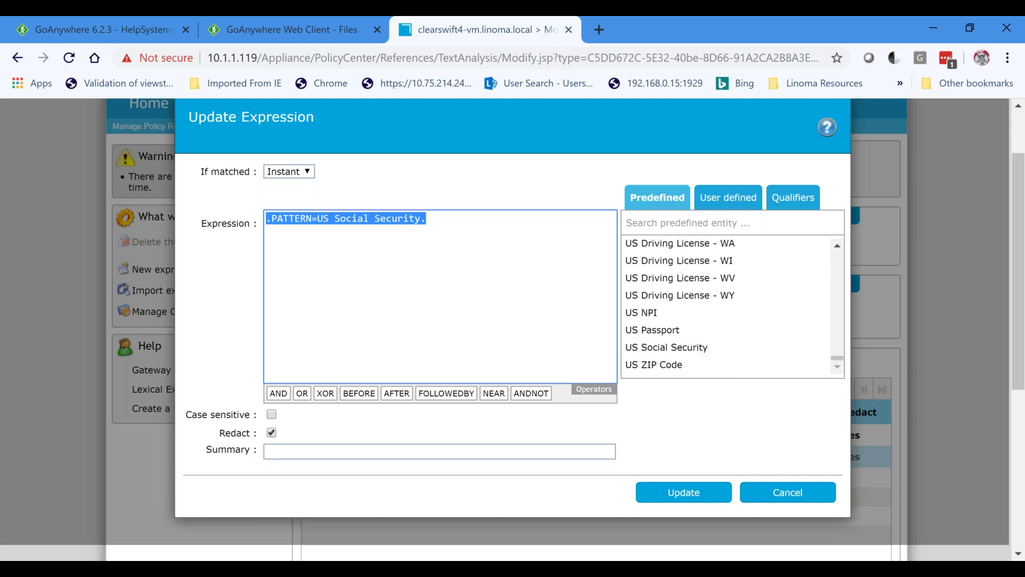
left_click(801, 492)
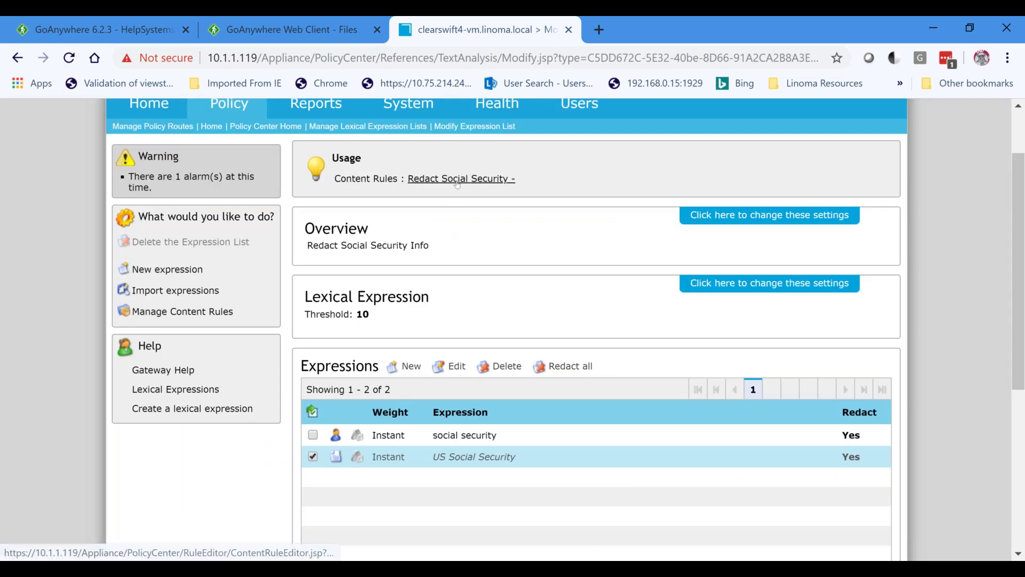
left_click(454, 181)
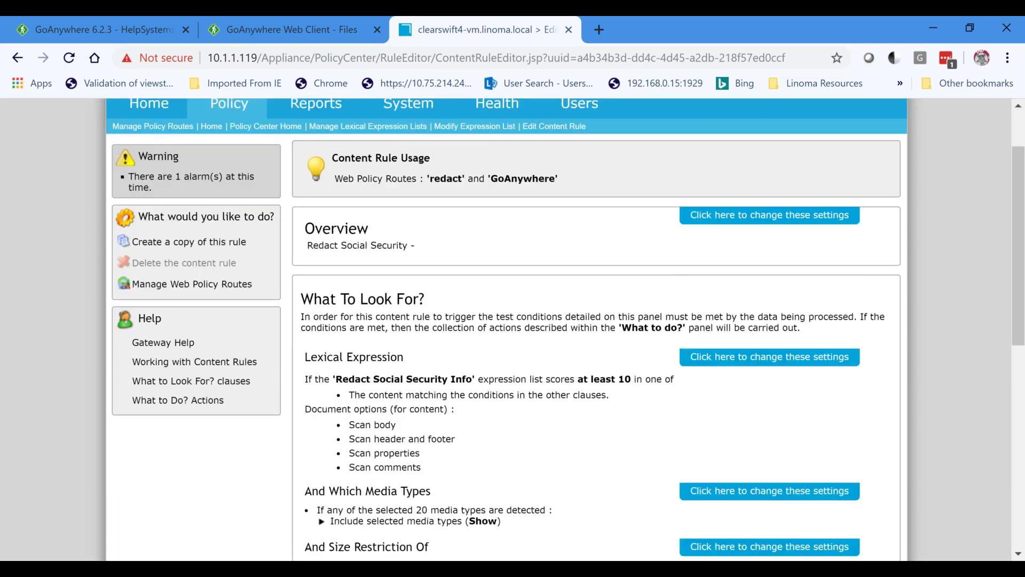
scroll(518, 400, "down", 1)
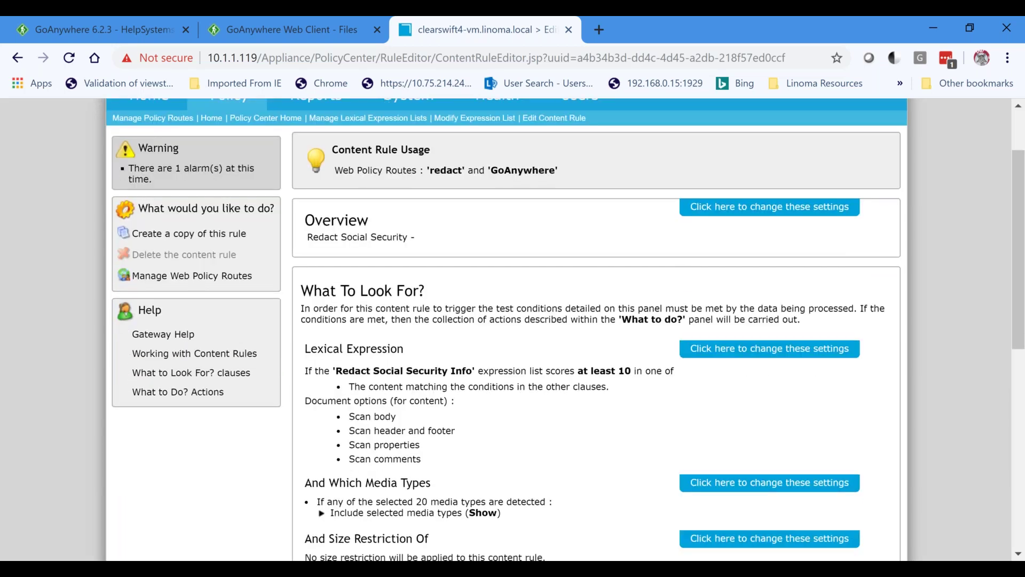
scroll(518, 400, "down", 1)
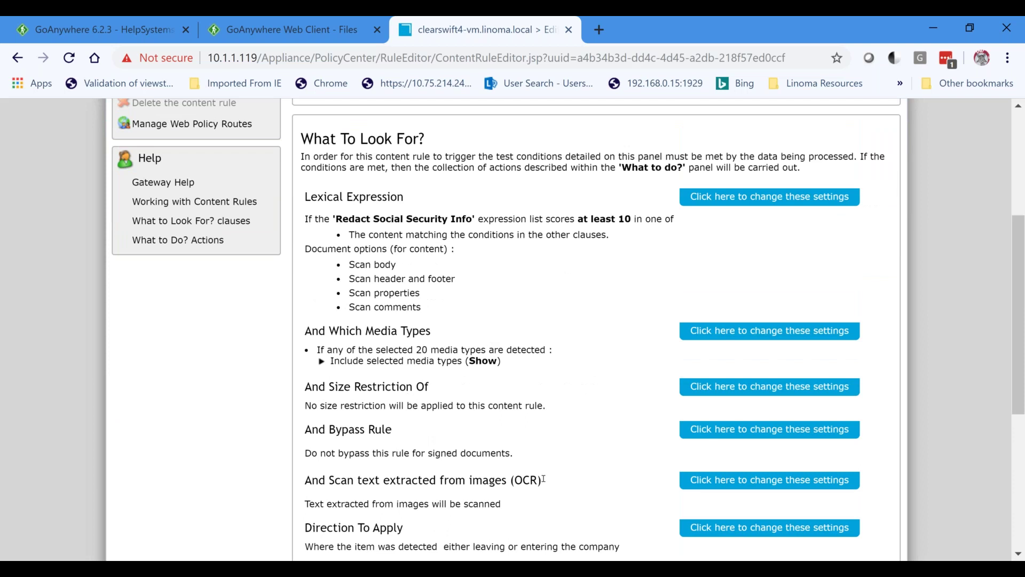
left_click_drag(543, 480, 465, 480)
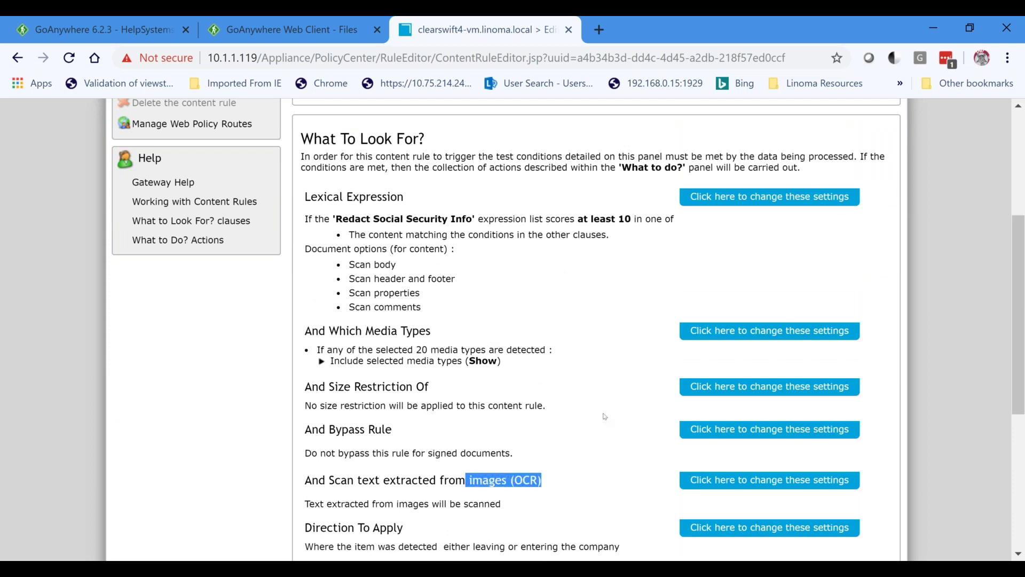
scroll(605, 416, "down", 4)
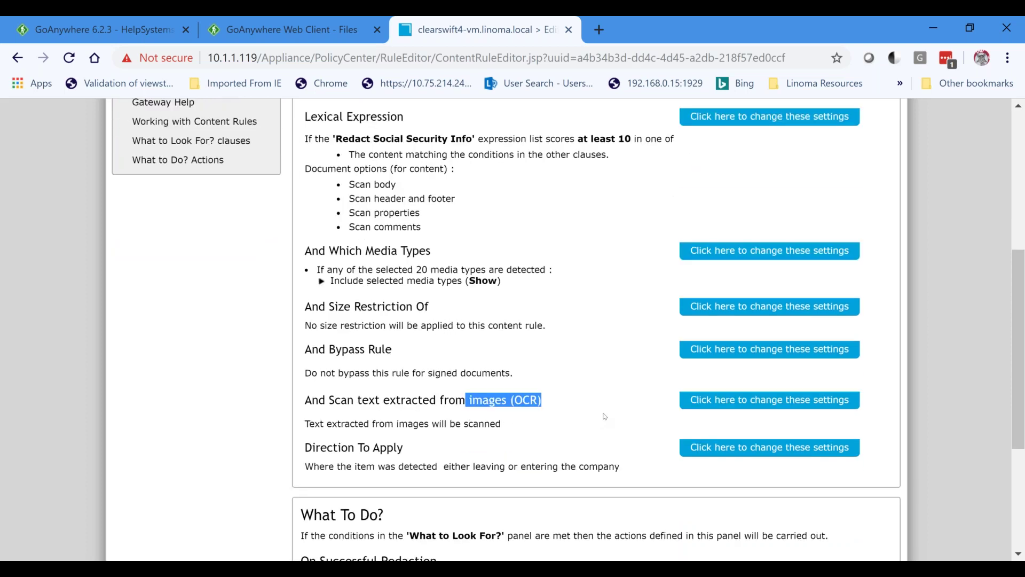
scroll(513, 419, "down", 2)
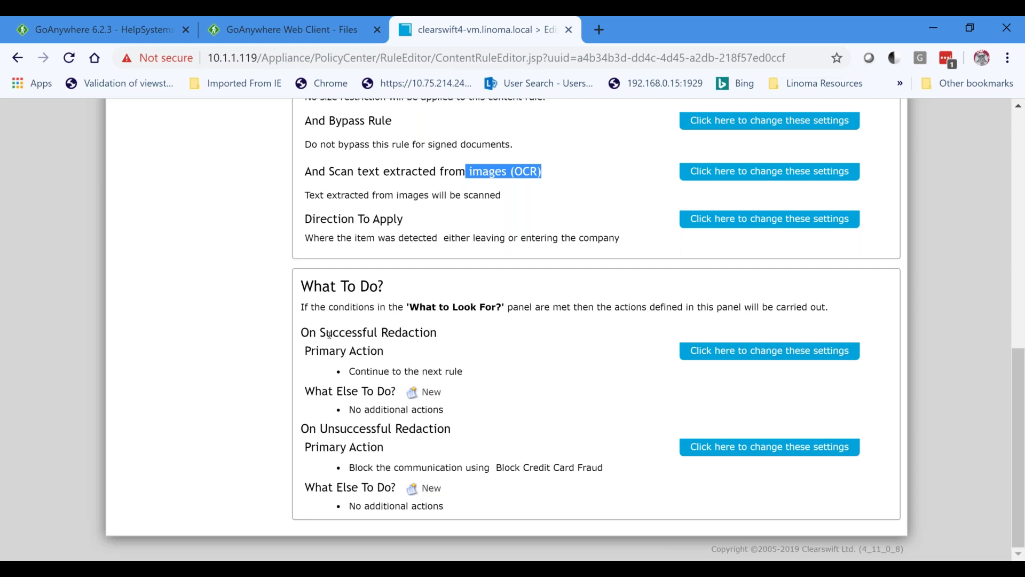
left_click_drag(301, 333, 438, 335)
left_click_drag(302, 430, 452, 434)
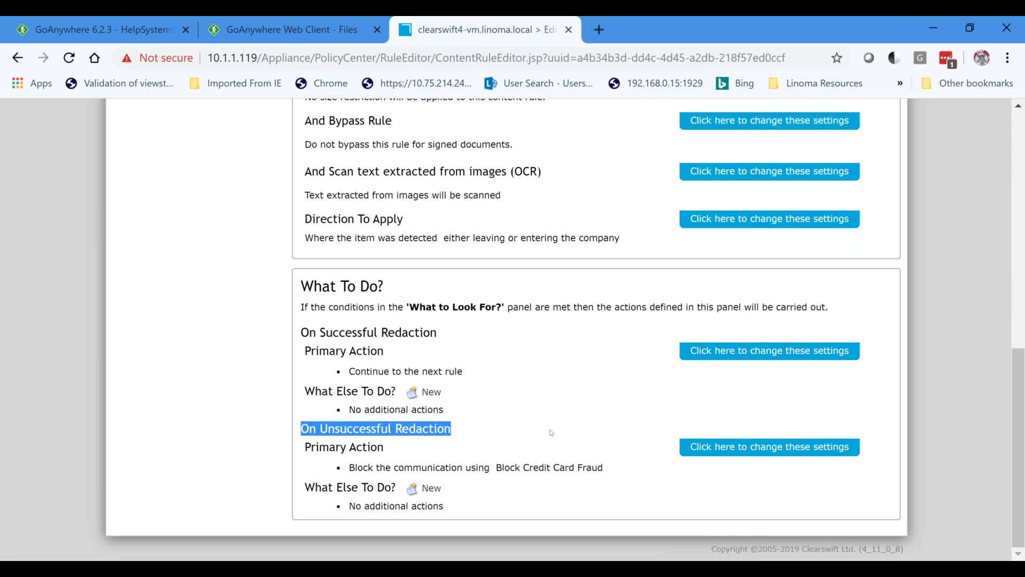
scroll(552, 433, "up", 10)
mouse_move(229, 192)
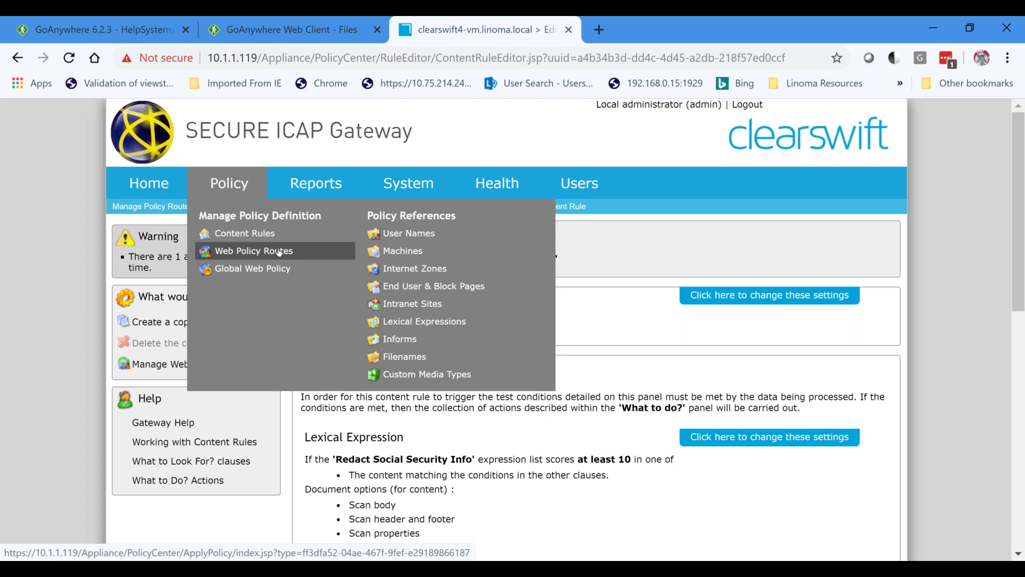
Open the 'redact' web policy route and review its Redact Social Security content rule.
left_click(285, 254)
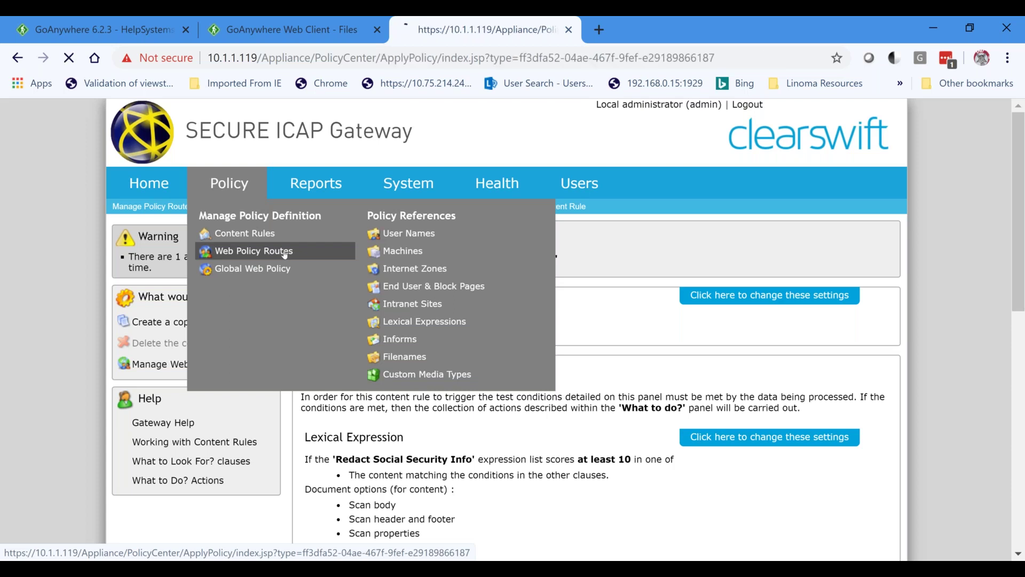
scroll(487, 373, "down", 3)
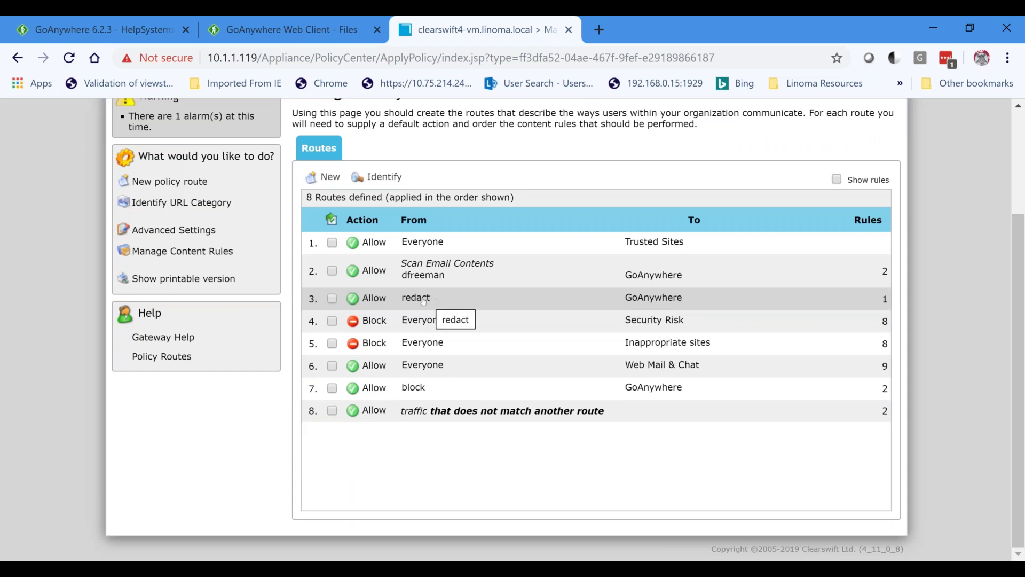
left_click(460, 301)
double_click(460, 301)
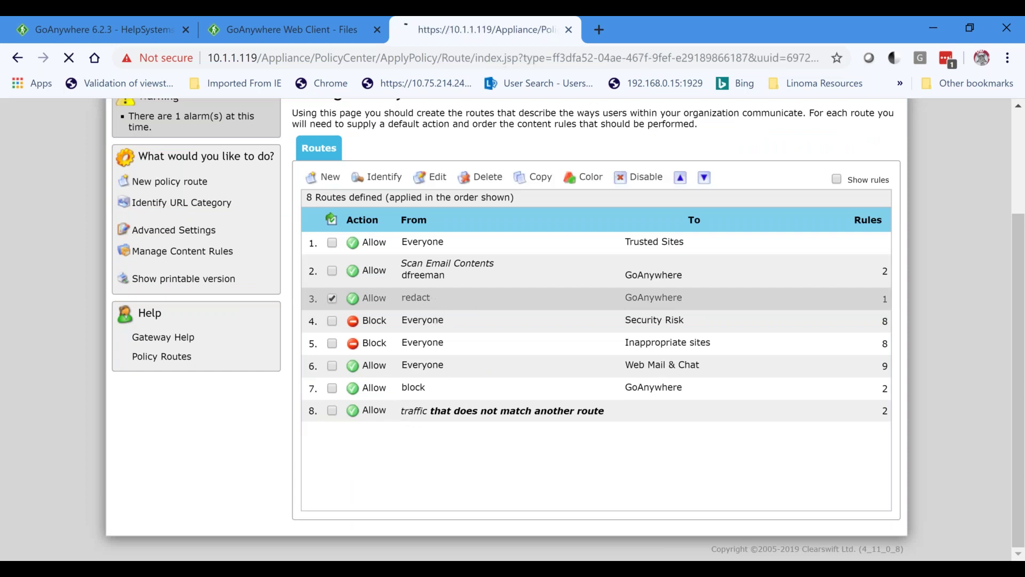
scroll(557, 336, "down", 4)
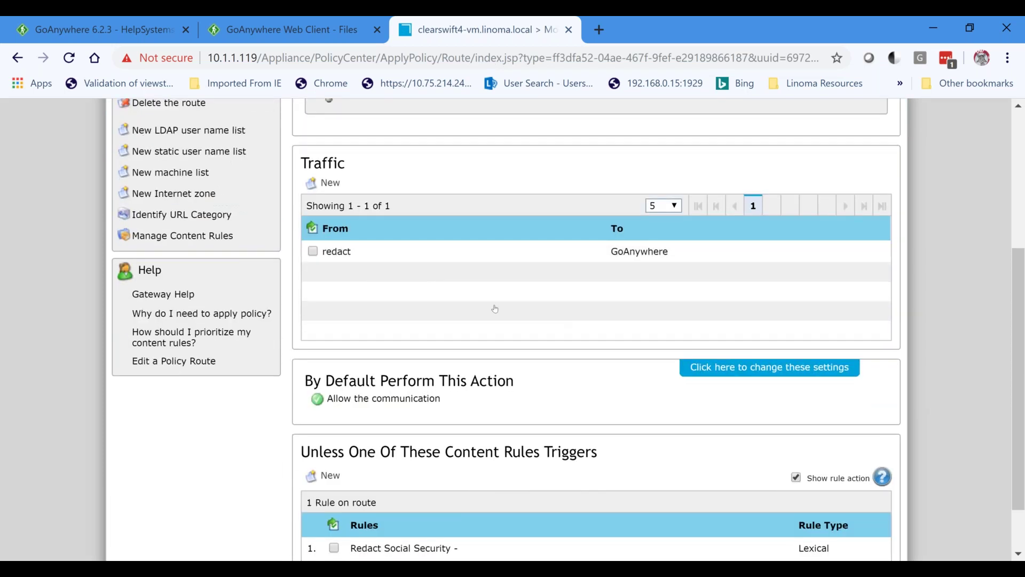
scroll(499, 476, "down", 1)
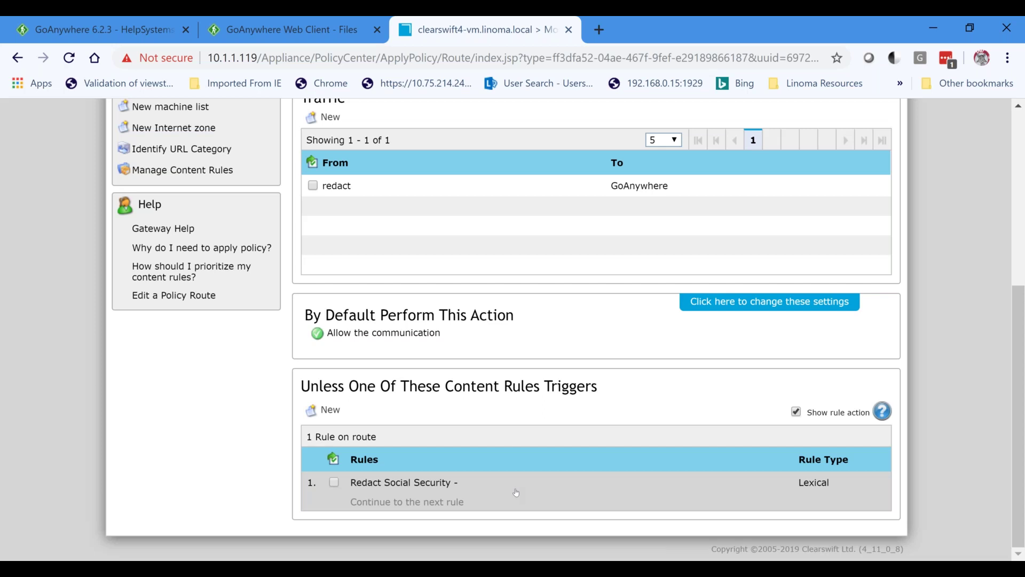
scroll(514, 490, "up", 6)
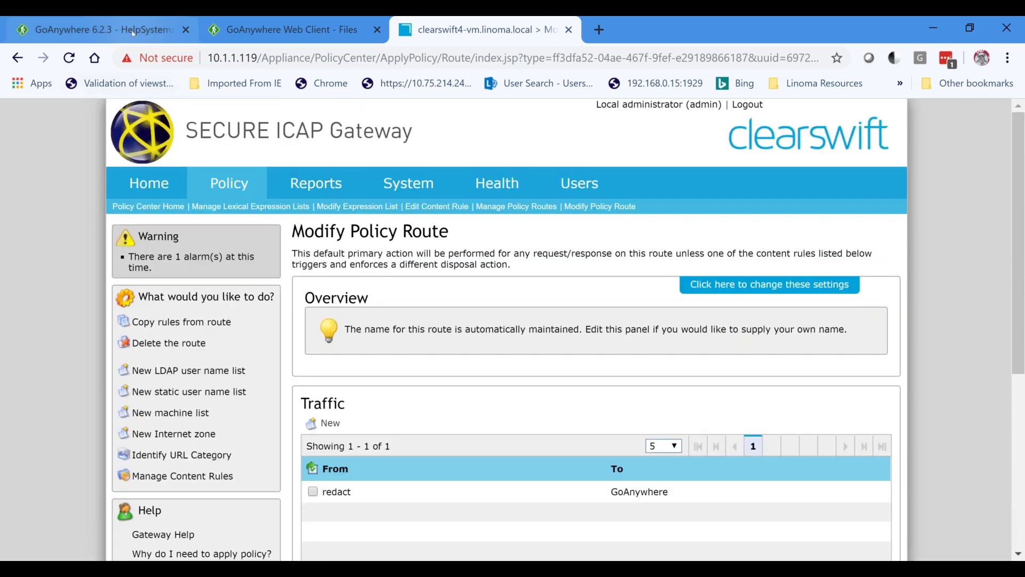
Open the ICAPProject_redact_demo2 project from Workflows > Projects and review its outline, then return to the Web Client.
left_click(134, 32)
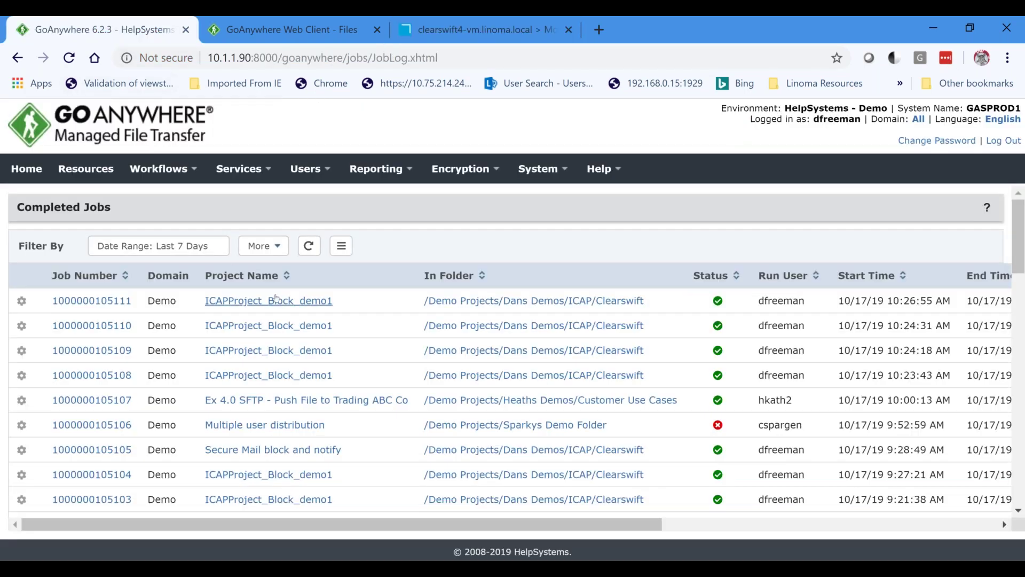
left_click(197, 170)
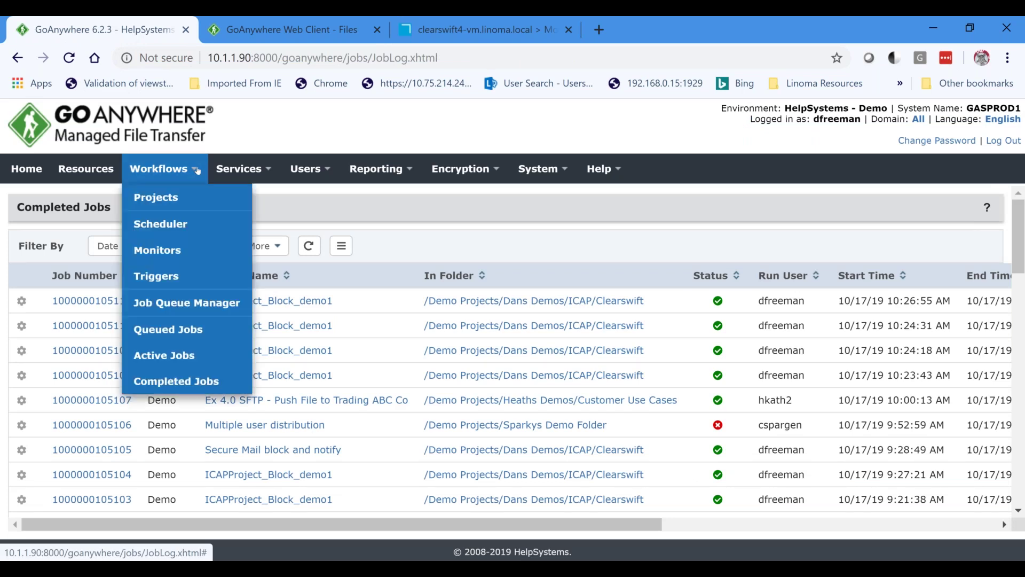
left_click(206, 199)
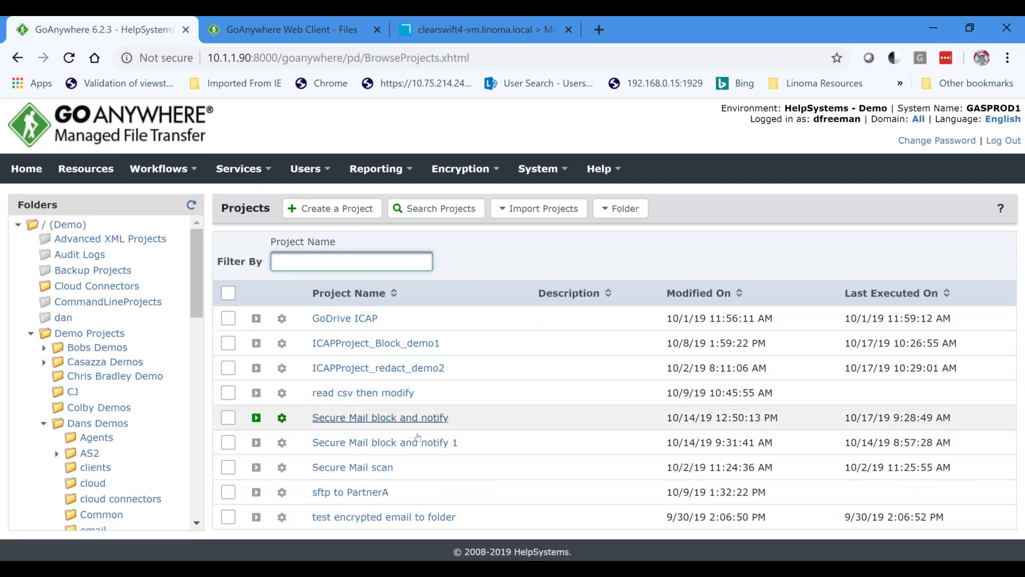
left_click(368, 367)
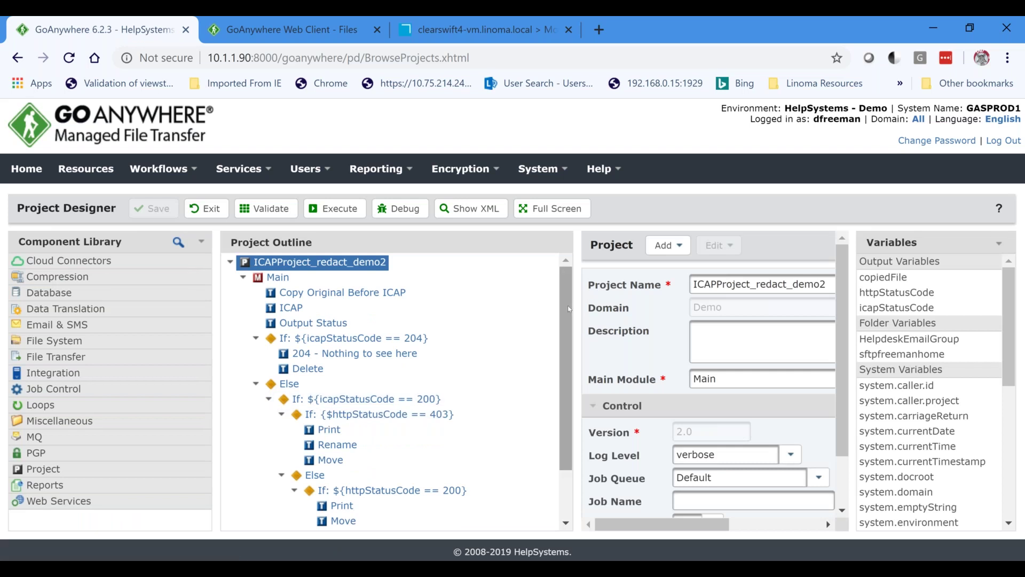
scroll(568, 309, "down", 1)
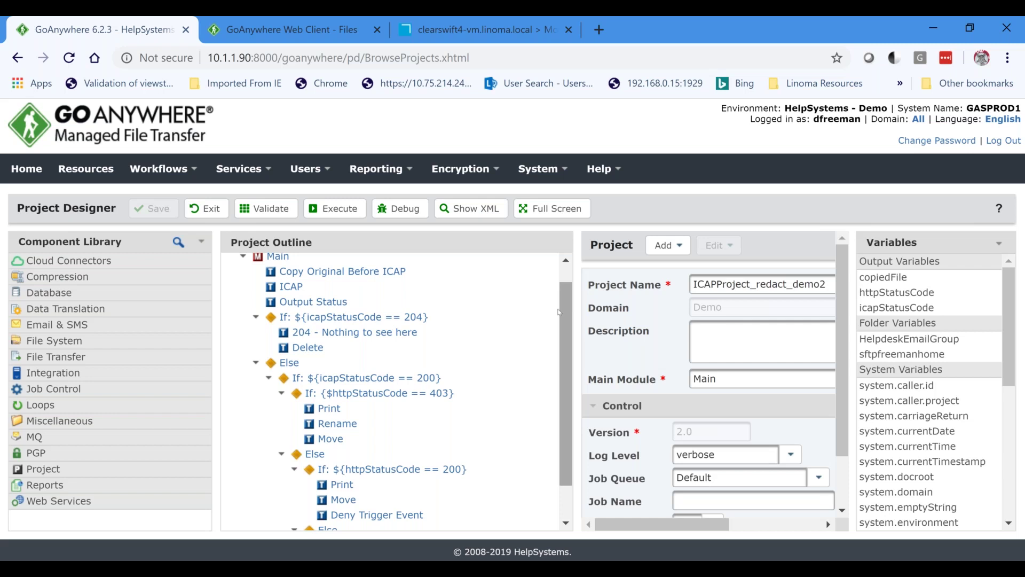
left_click(310, 30)
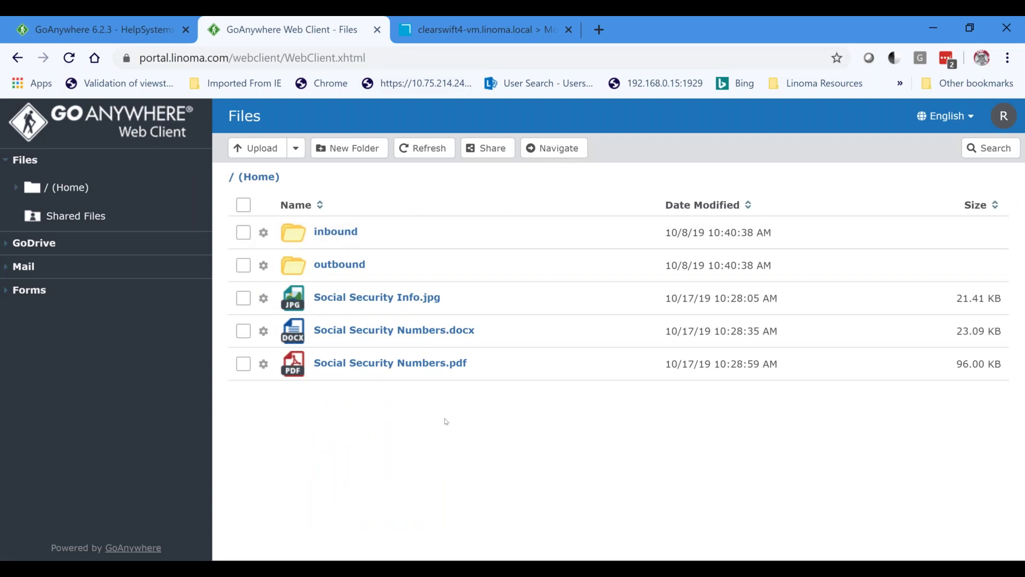
Return to the ICAPProject_redact_demo2 workflow in GoAnywhere MFT's Project Designer.
left_click(141, 32)
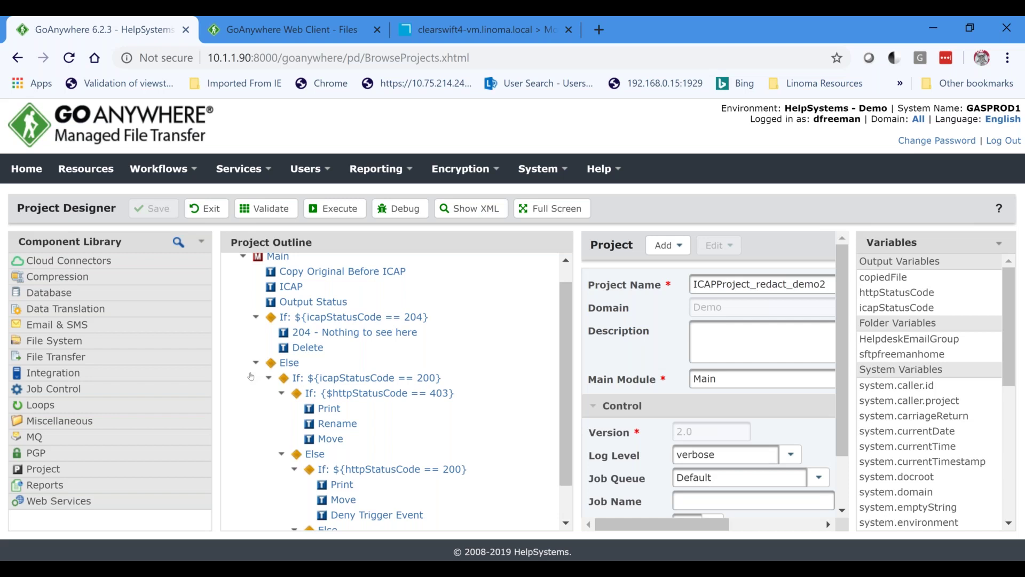
Select the ICAP task to show its Clearswift SIG v4_8 server settings and the Raise Error branch.
left_click(295, 291)
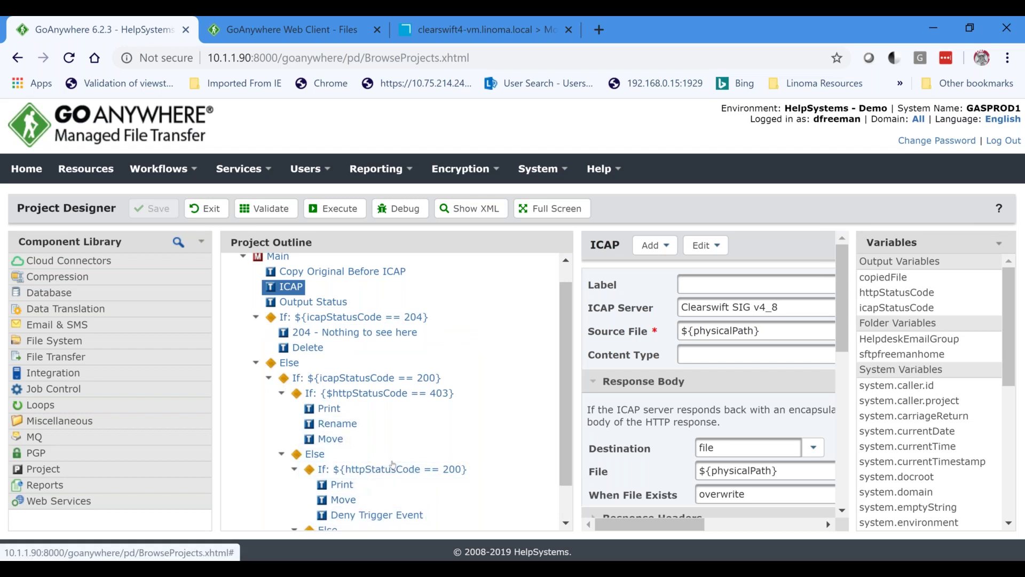
scroll(355, 483, "down", 1)
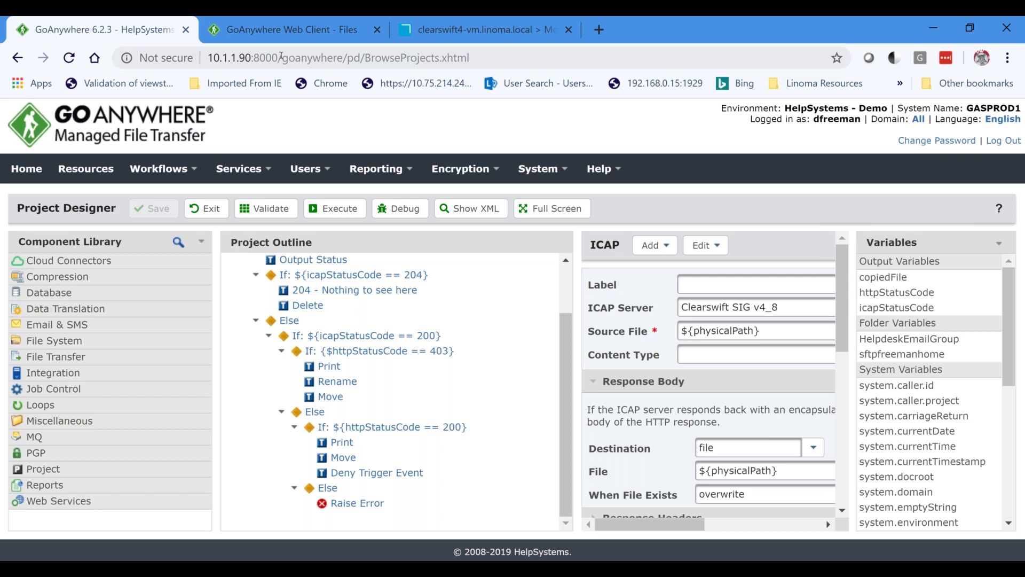
Back in the Web Client, log out of the current account from the avatar menu.
left_click(294, 30)
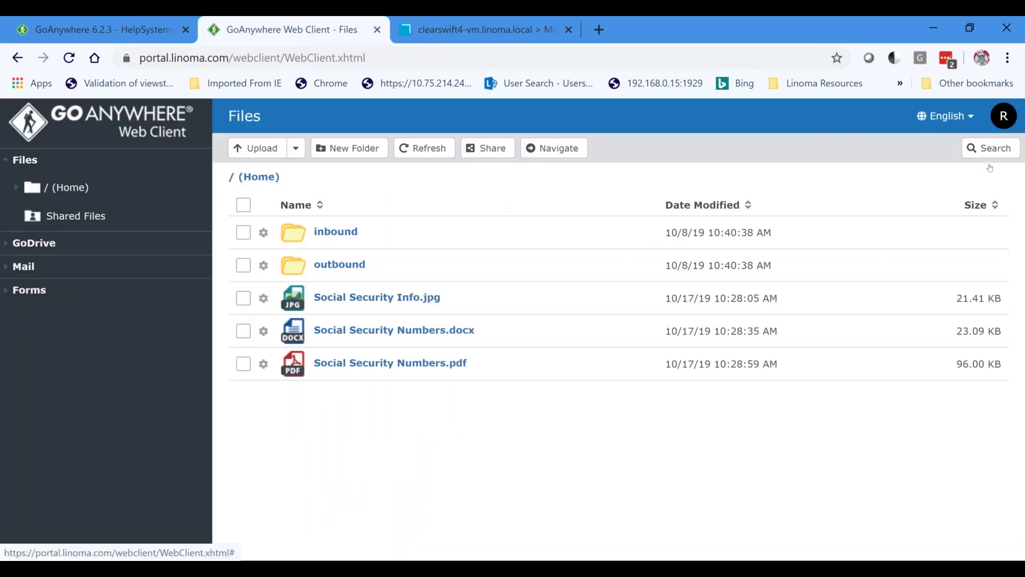
left_click(1004, 116)
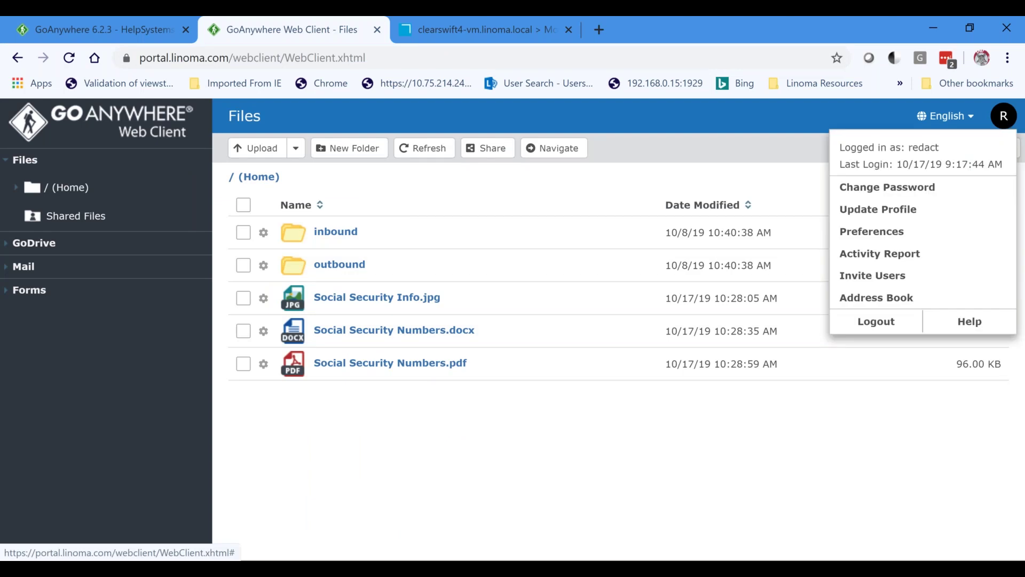
left_click(875, 321)
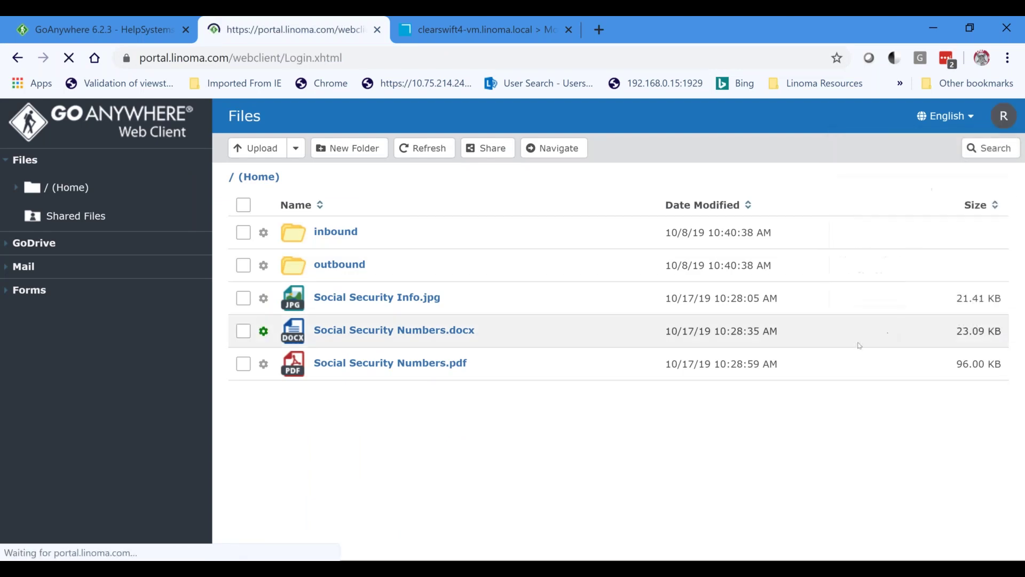
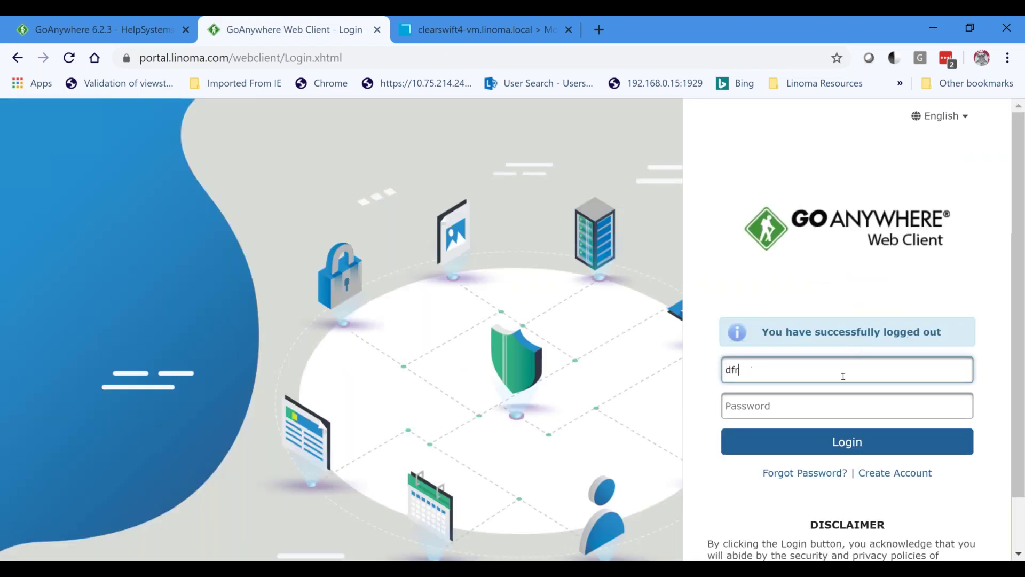
Sign in with the other user's name and password, then go to Mail.
key("Tab")
type("••••")
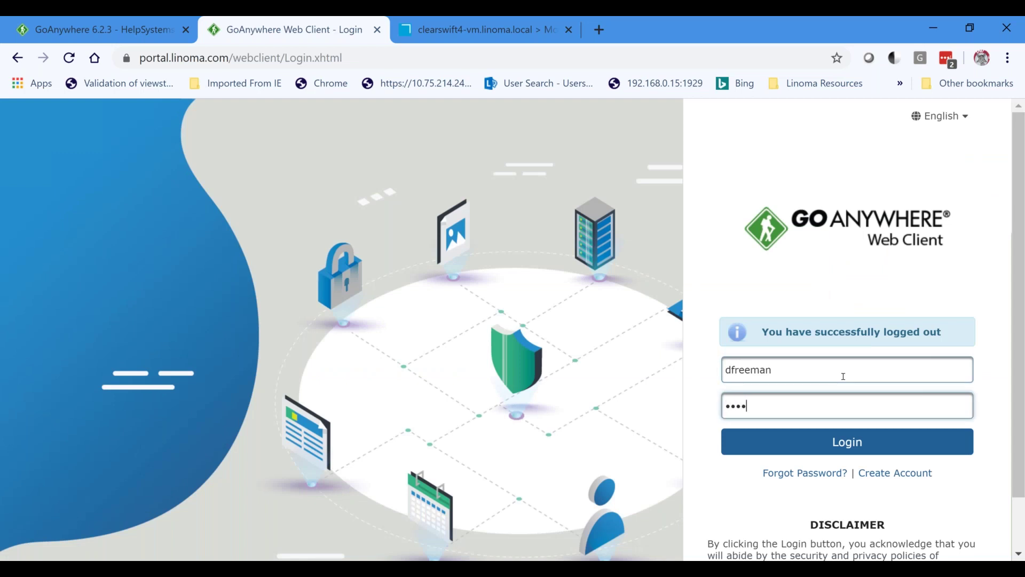
type("••••••••")
key("Return")
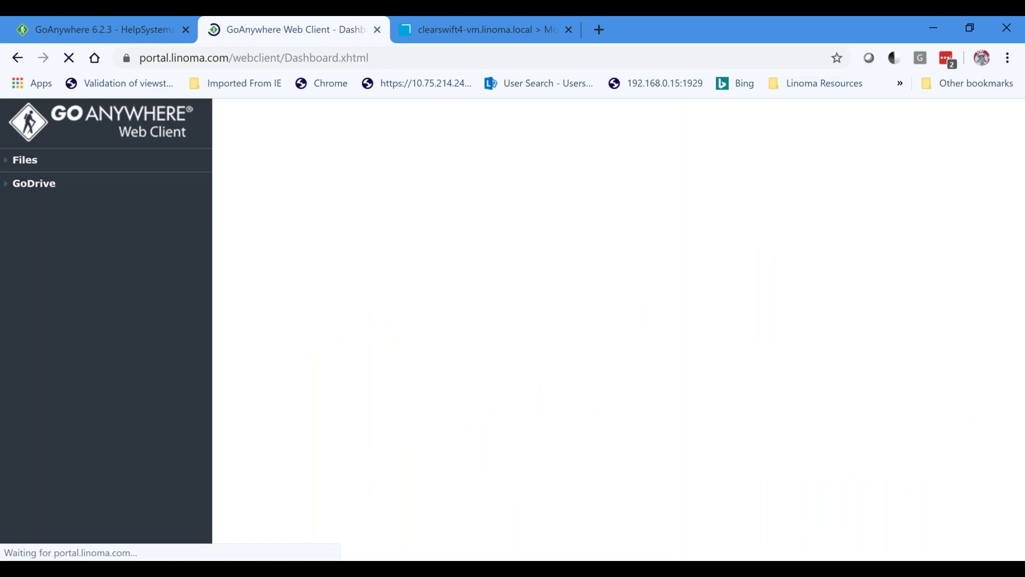
left_click(25, 211)
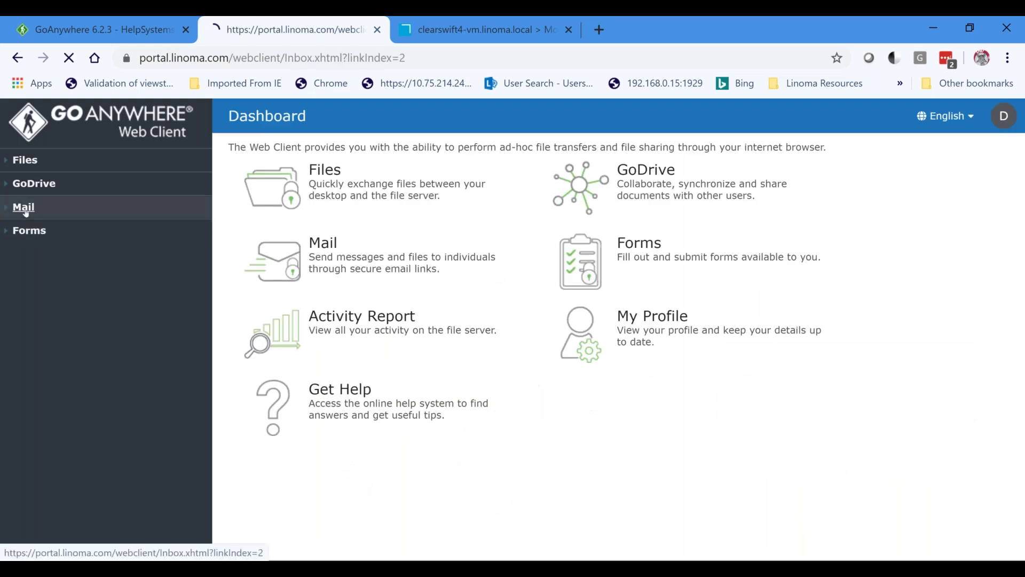
Compose a new secure message to the suggested recipient with the body 'testing'.
left_click(62, 262)
left_click(341, 207)
type("danielal")
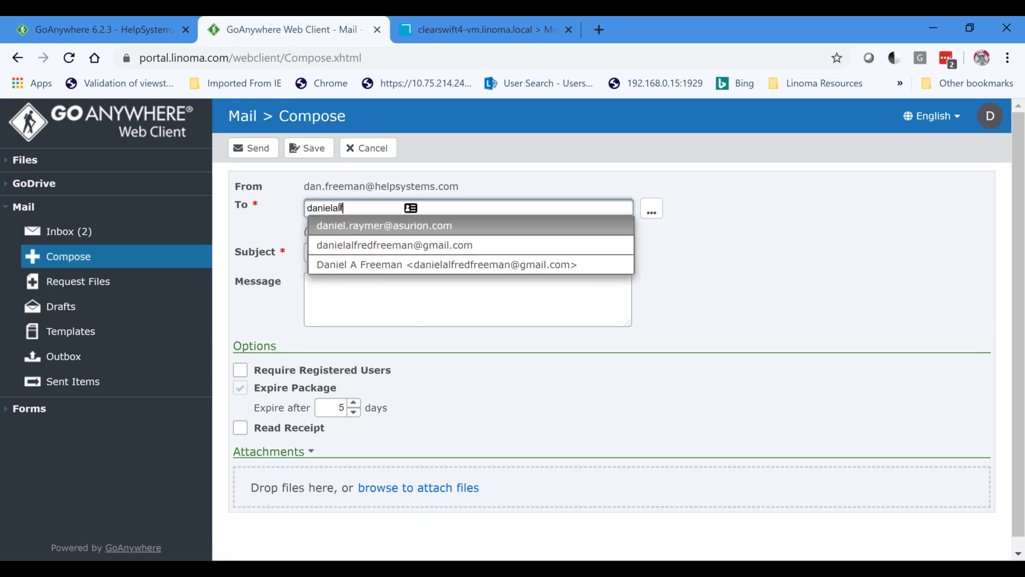
key("Down")
key("Down")
key("Return")
key("Tab")
key("Tab")
type("testing")
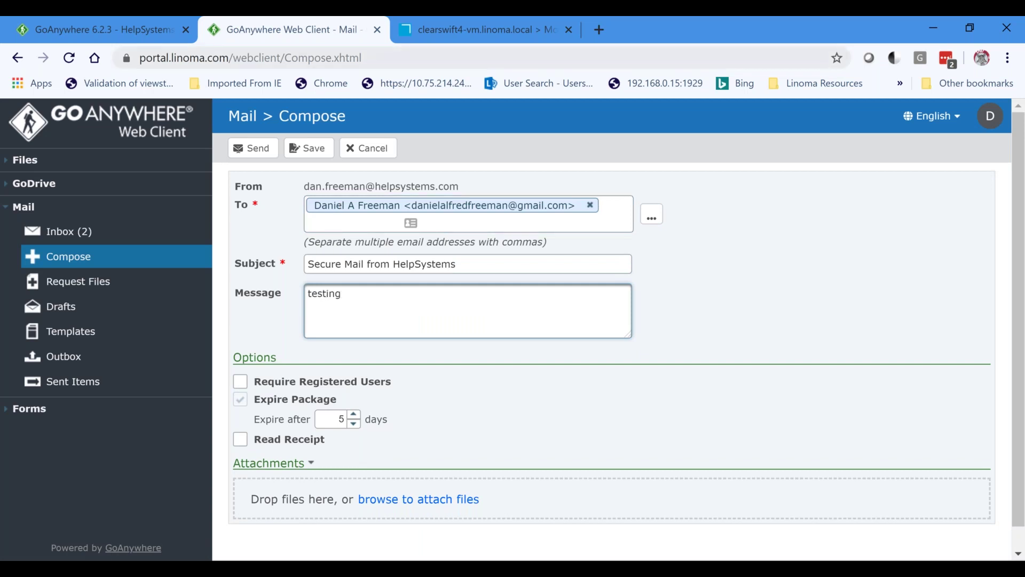
Open the email test files folder and preview Credit Card Info.docx in Word.
key("alt+Tab")
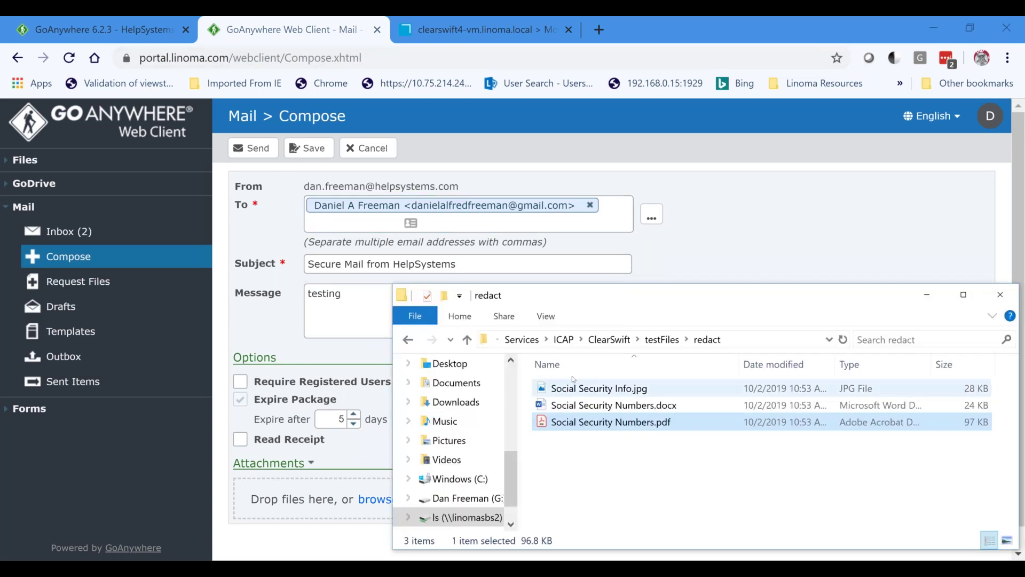
left_click(656, 340)
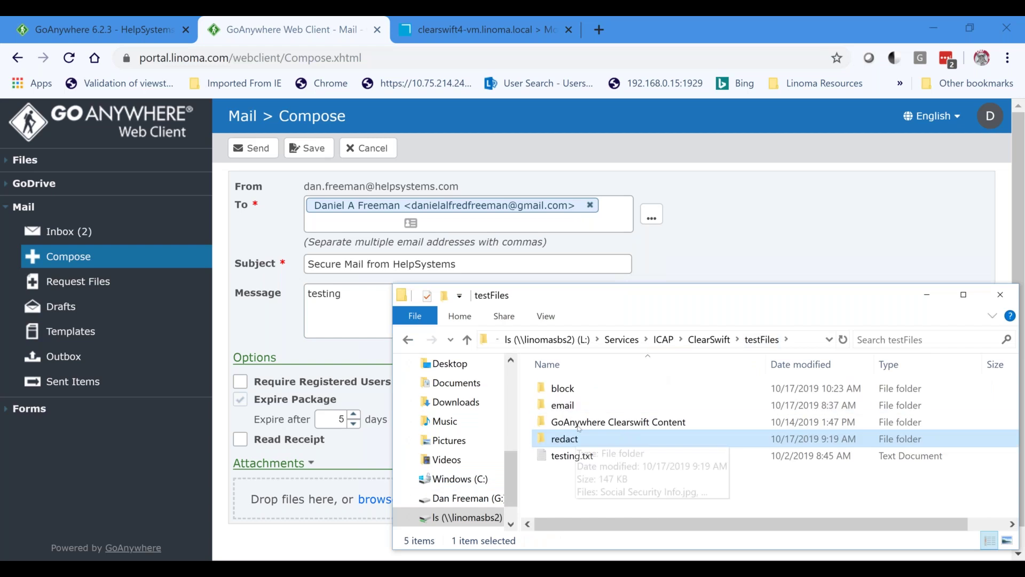
double_click(571, 408)
double_click(590, 390)
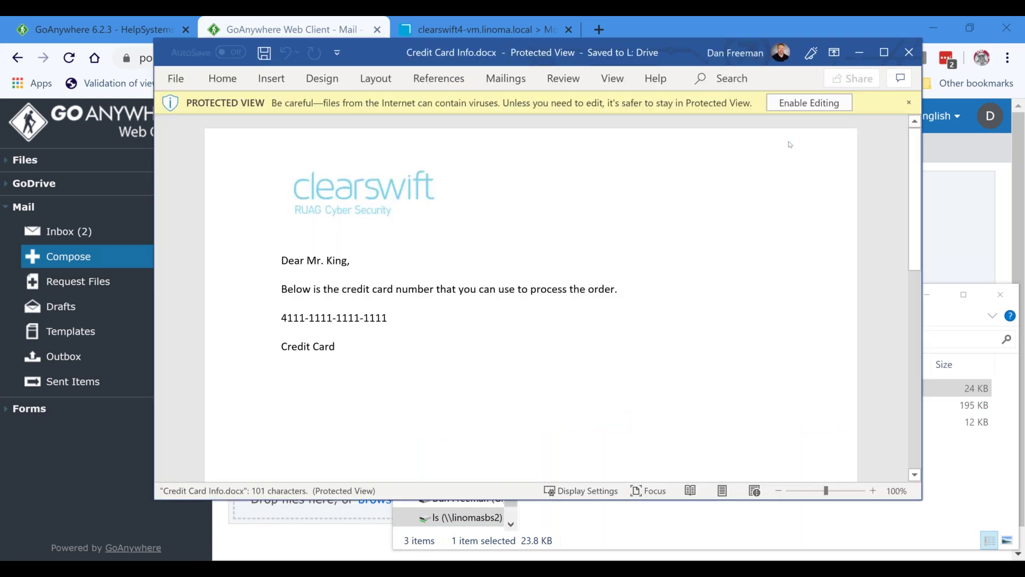
left_click(907, 52)
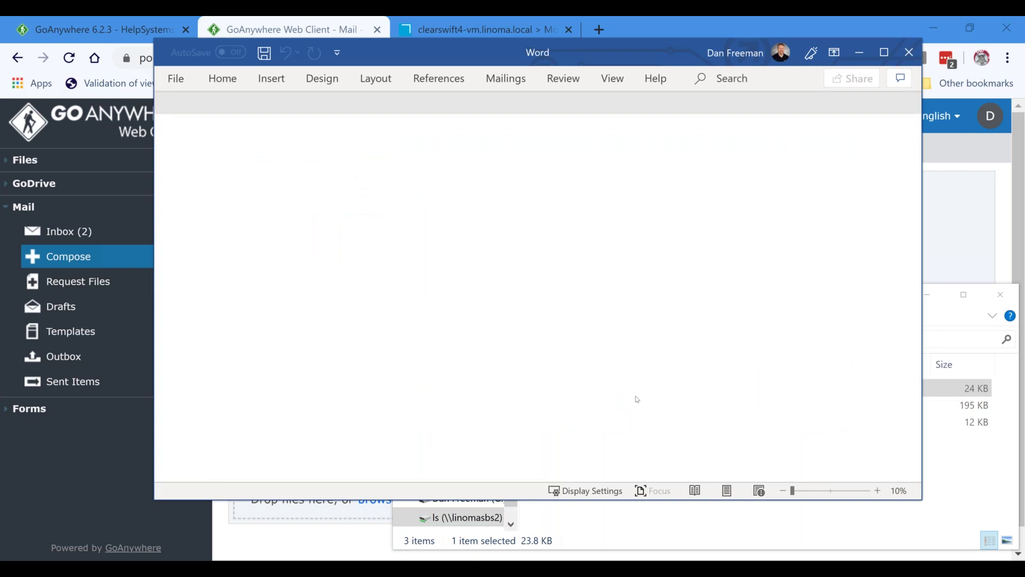
Attach Credit Card Info.docx and send the package with the default options.
left_click_drag(566, 392, 336, 528)
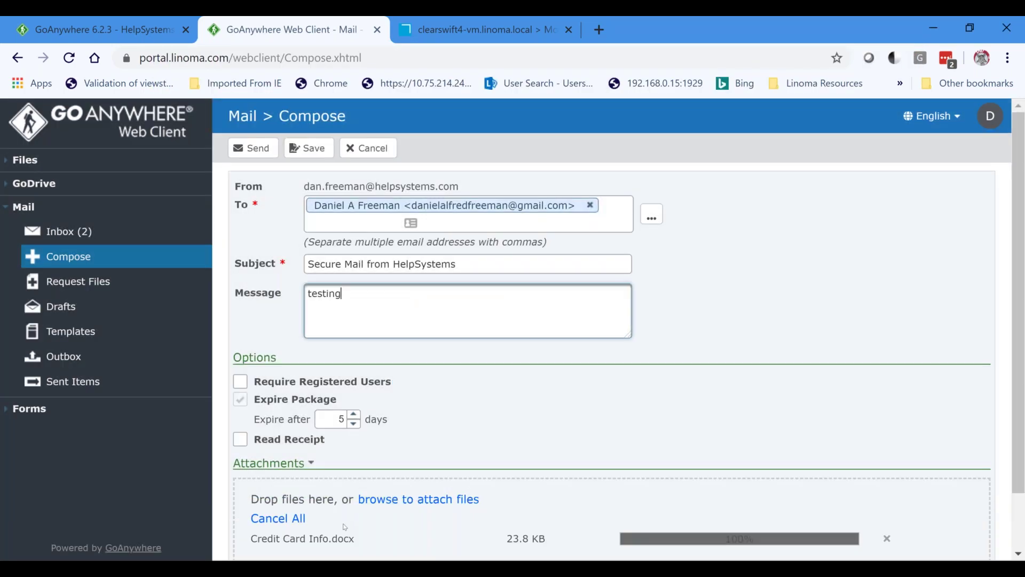
left_click(253, 148)
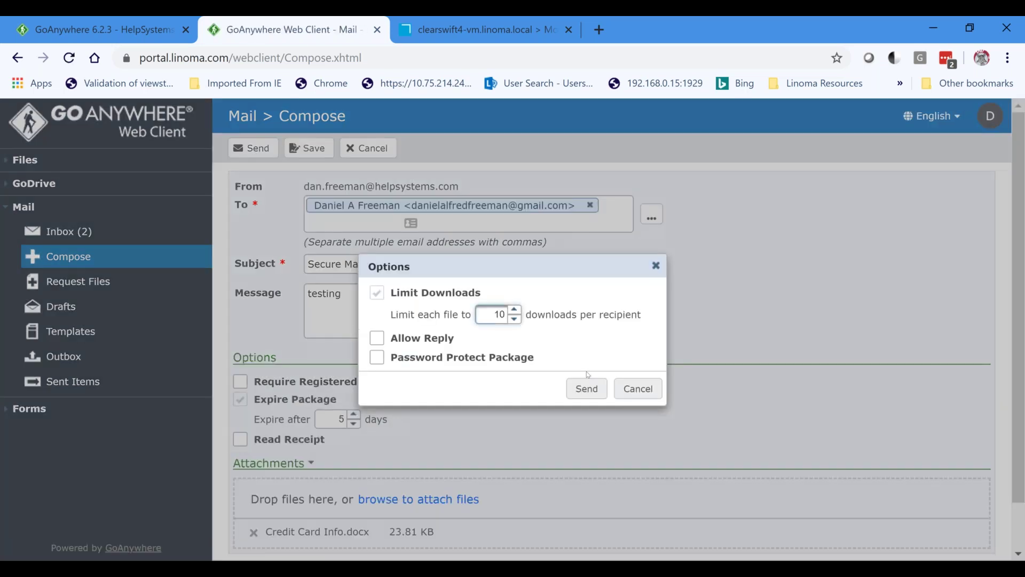
left_click(586, 389)
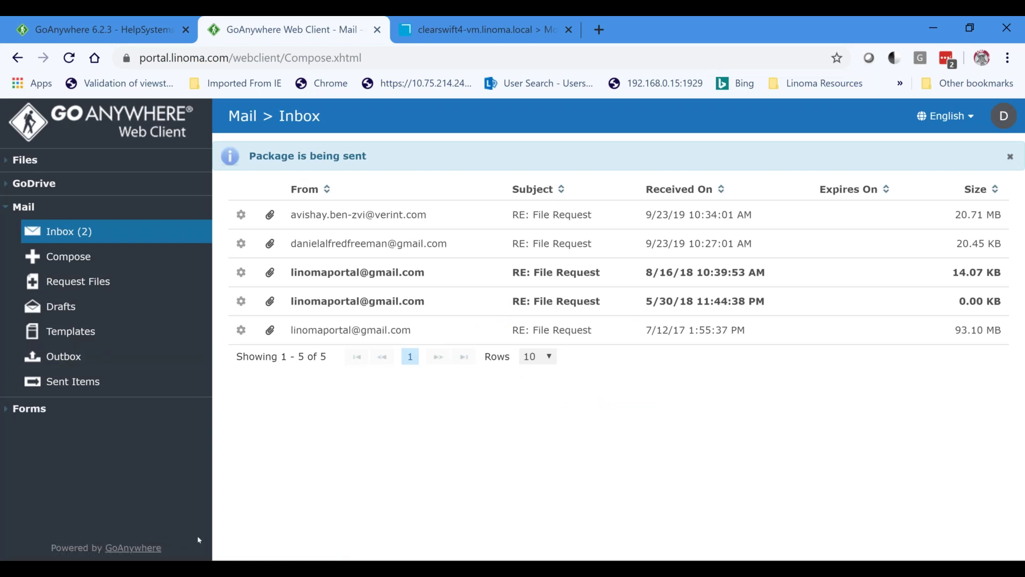
mouse_move(255, 569)
key("alt+Tab")
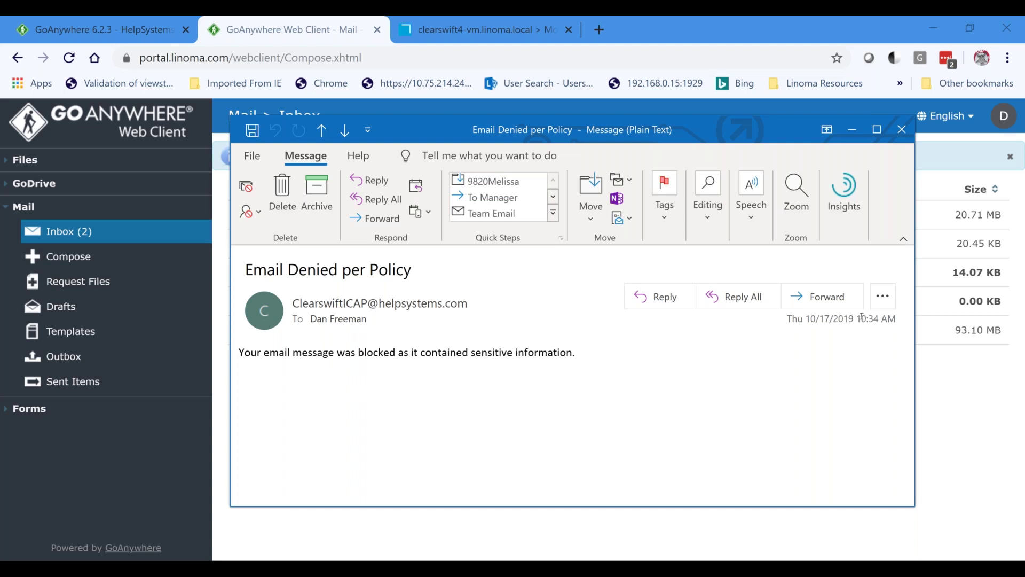
left_click_drag(855, 319, 888, 319)
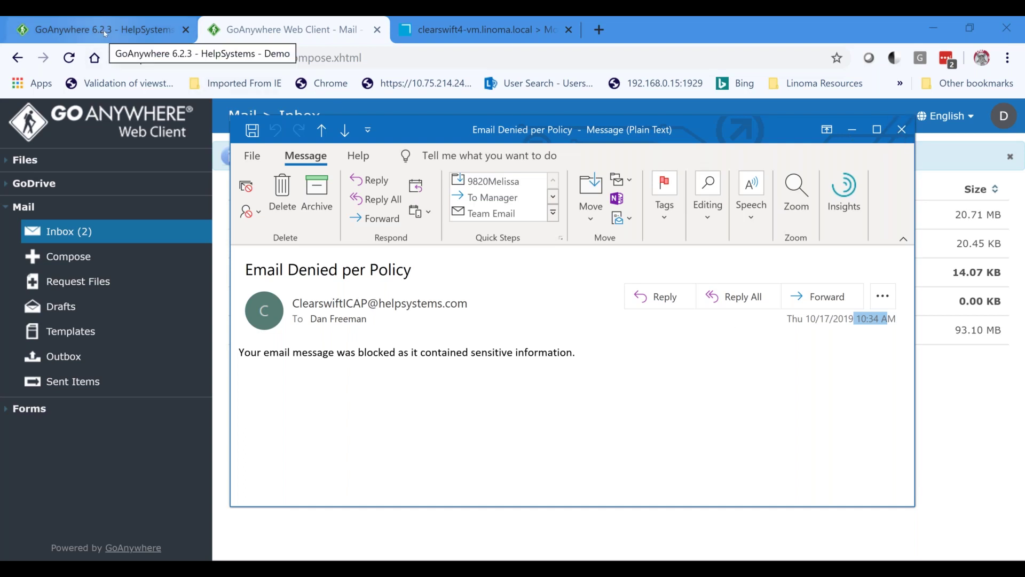
left_click(902, 129)
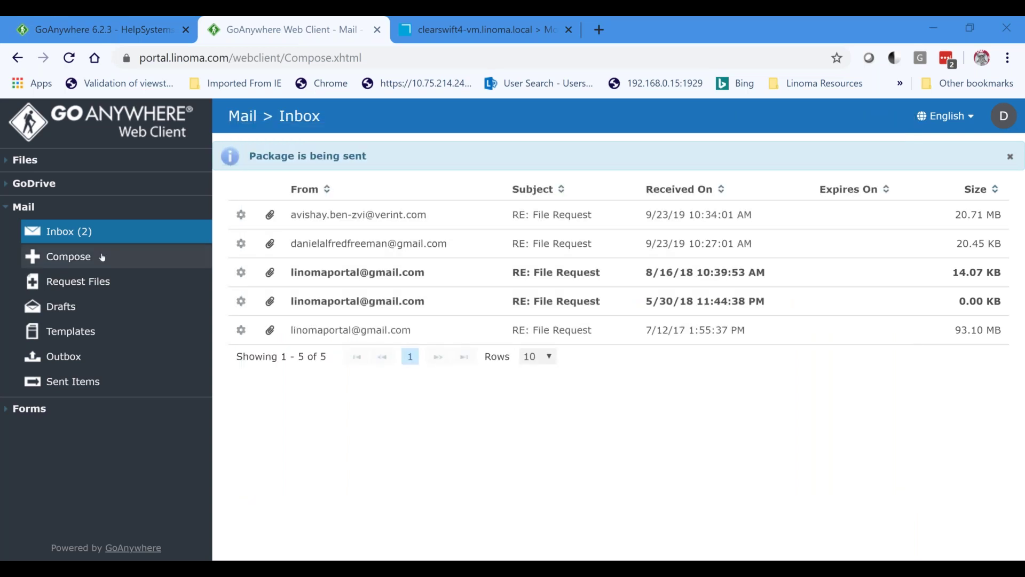
Start a new secure mail and attach CreditCardInfo.pdf and CreditCardInfoImage.jpg from Explorer.
left_click(86, 259)
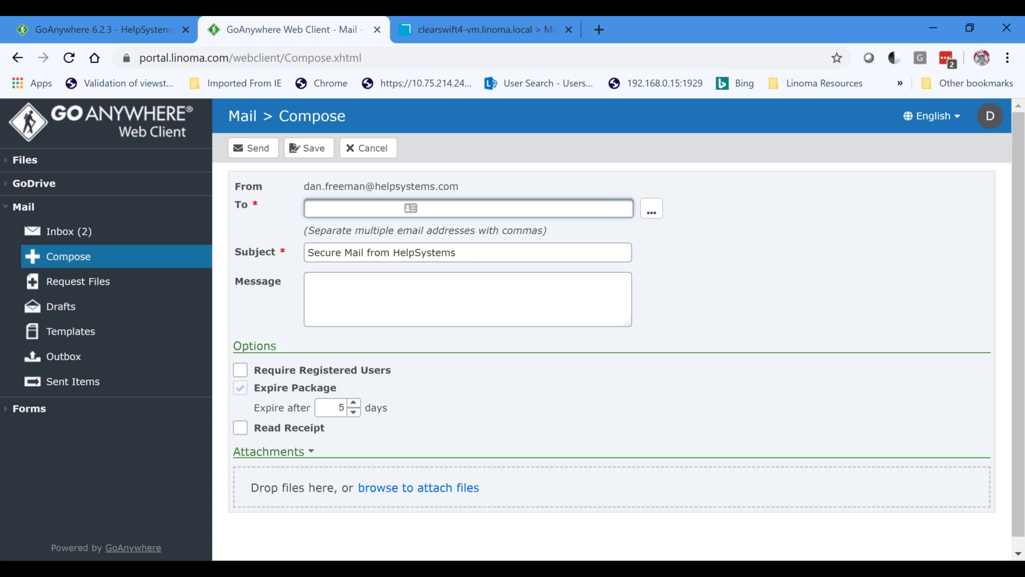
left_click(200, 558)
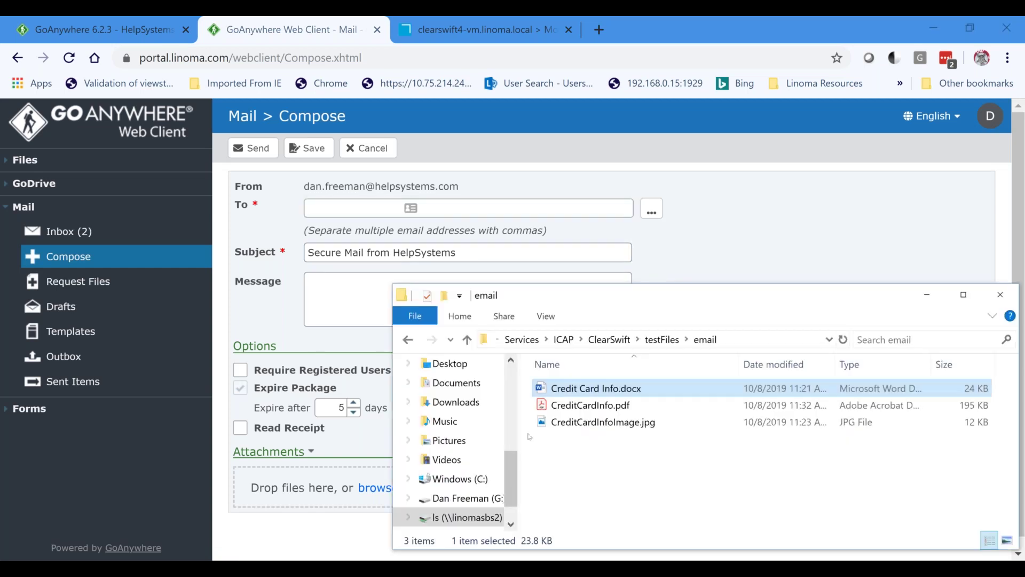
left_click(575, 406)
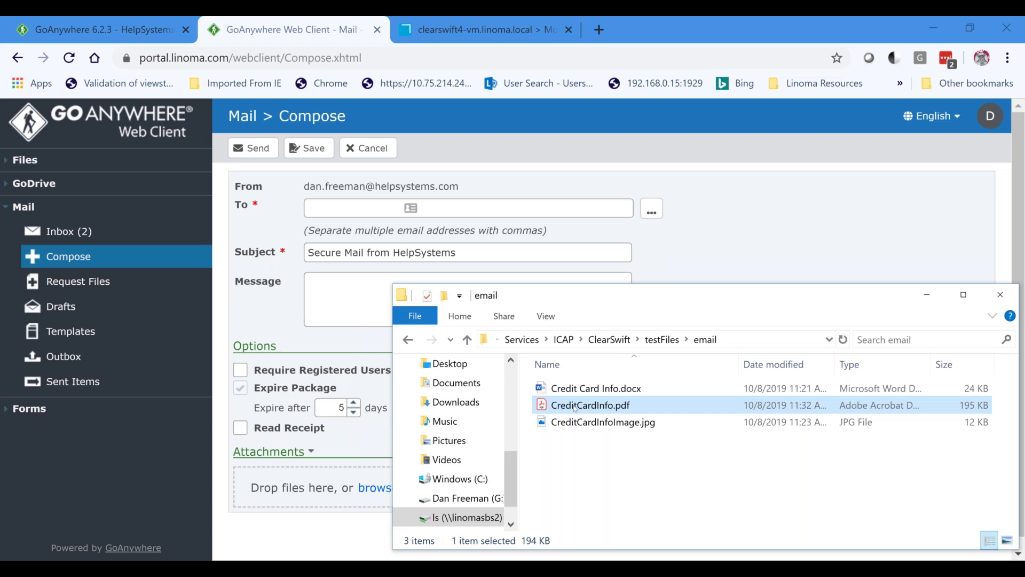
left_click(598, 422, "ctrl")
left_click_drag(598, 422, 299, 491)
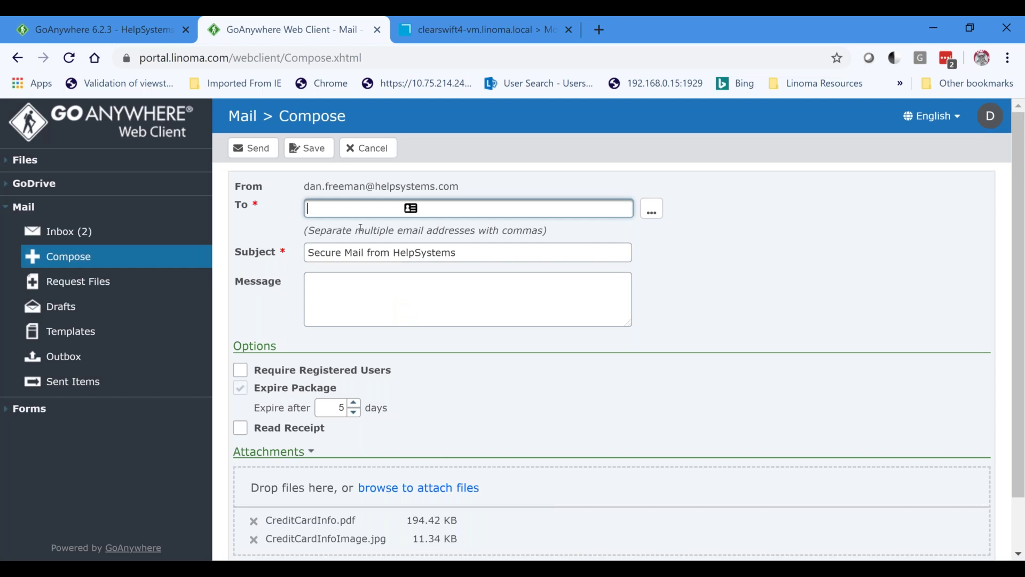
Fix the recipient field, replacing a mistyped entry with the full suggested address.
type("danielaa")
key("Escape")
key("BackSpace")
key("comma")
key("Tab")
left_click(397, 208)
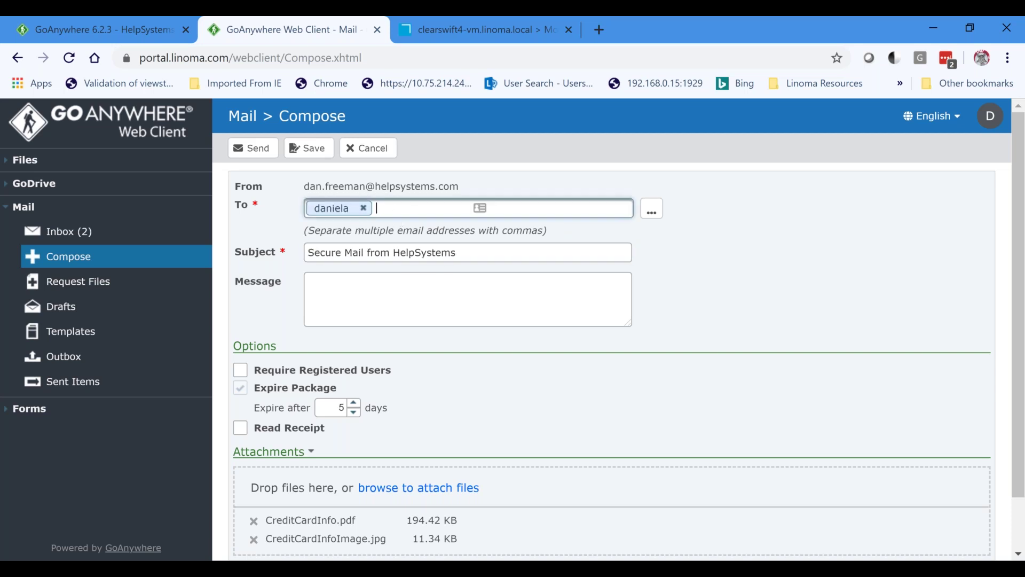
key("BackSpace")
type("danielal")
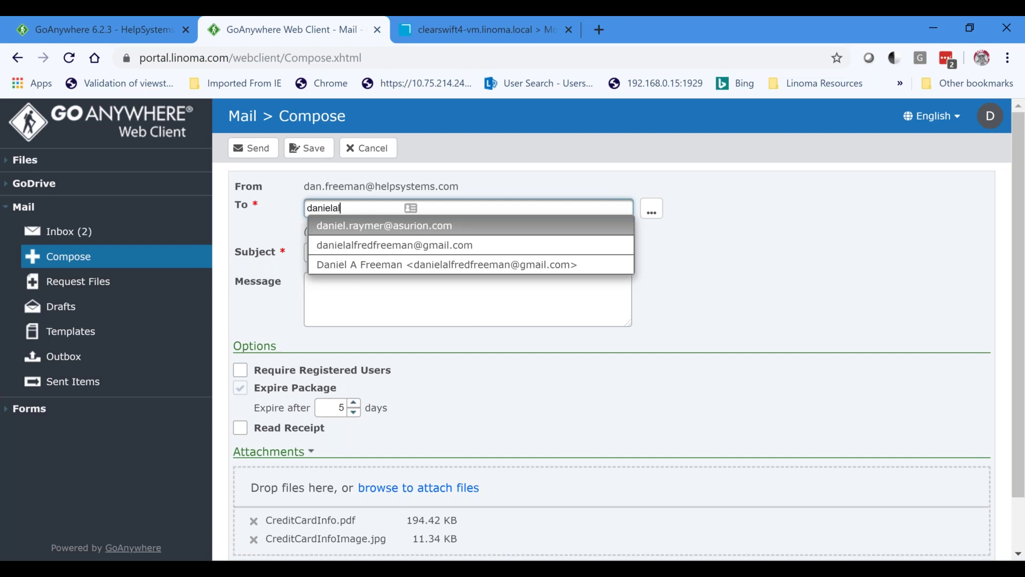
key("Return")
Write 'test' as the message body and send the mail.
left_click(335, 295)
type("test")
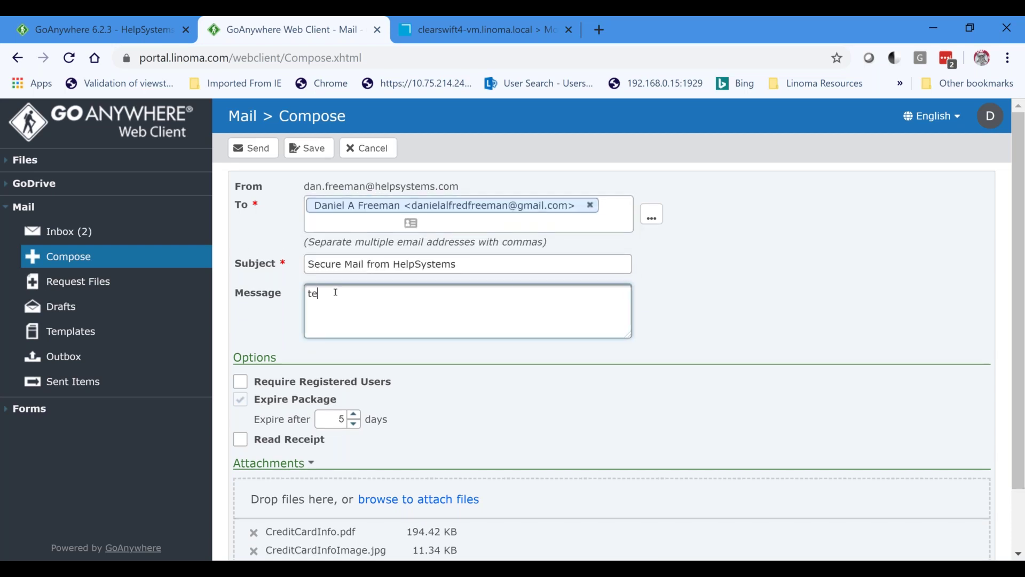
left_click(253, 148)
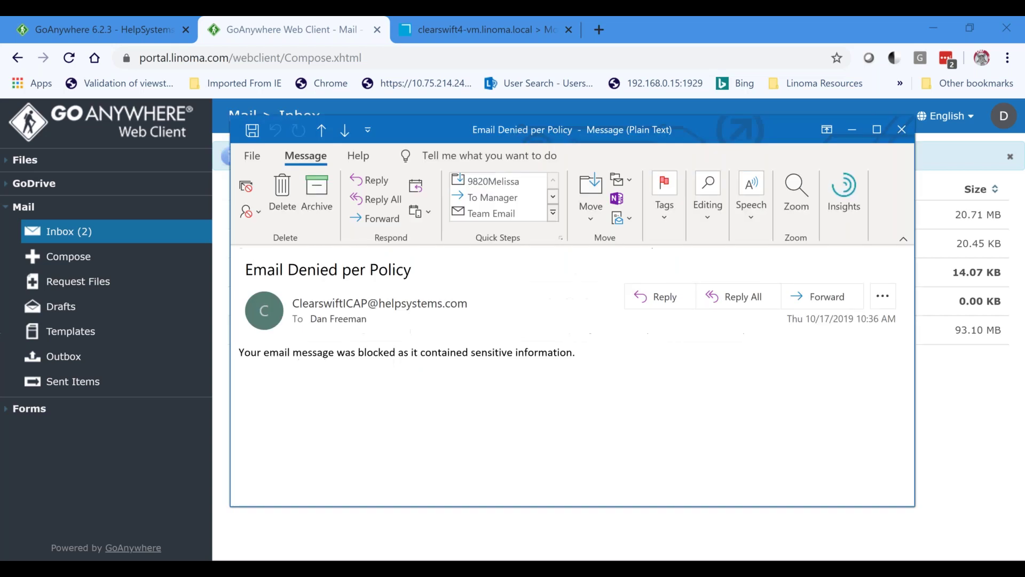
left_click_drag(849, 320, 887, 319)
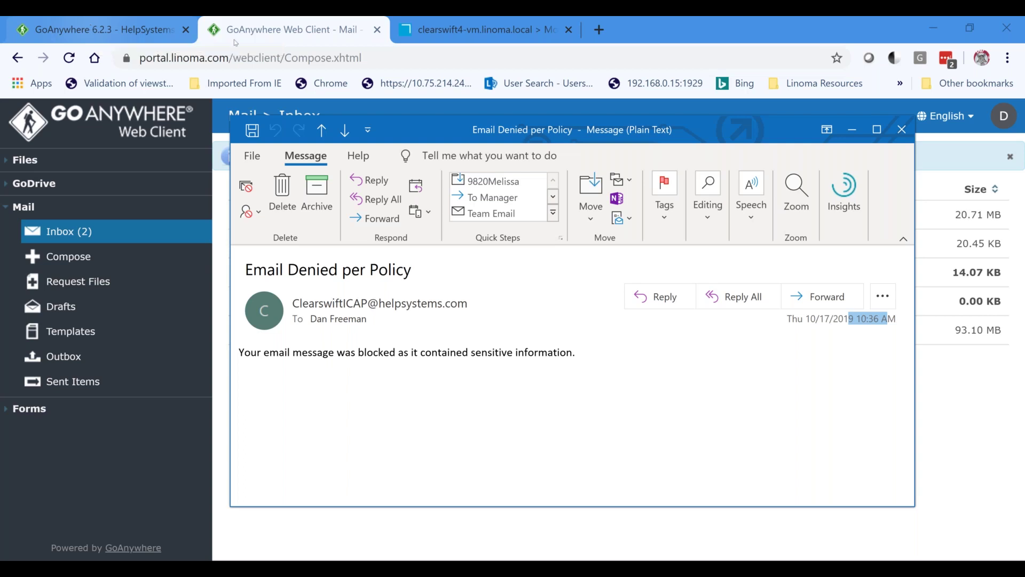
left_click(902, 130)
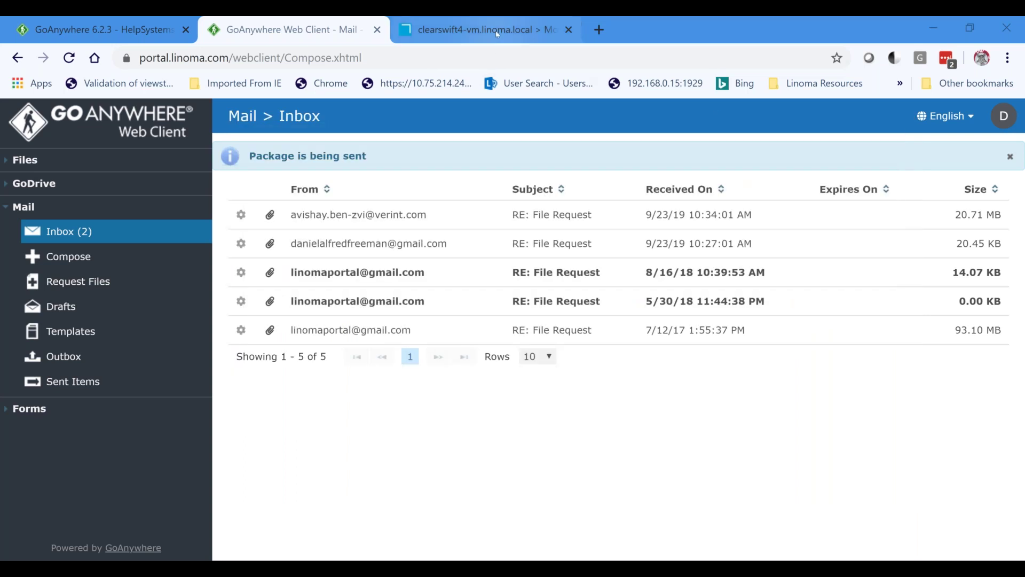
Check Clearswift's Recent Client Activity for the blocked CreditCardInfoImage.jpg (403), then return to GoAnywhere.
left_click(480, 30)
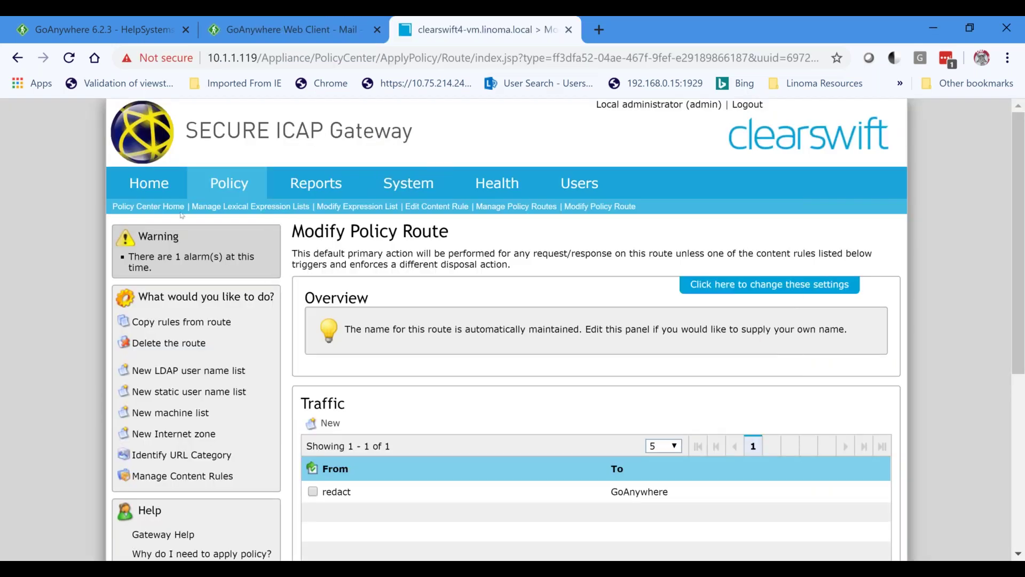
left_click(149, 183)
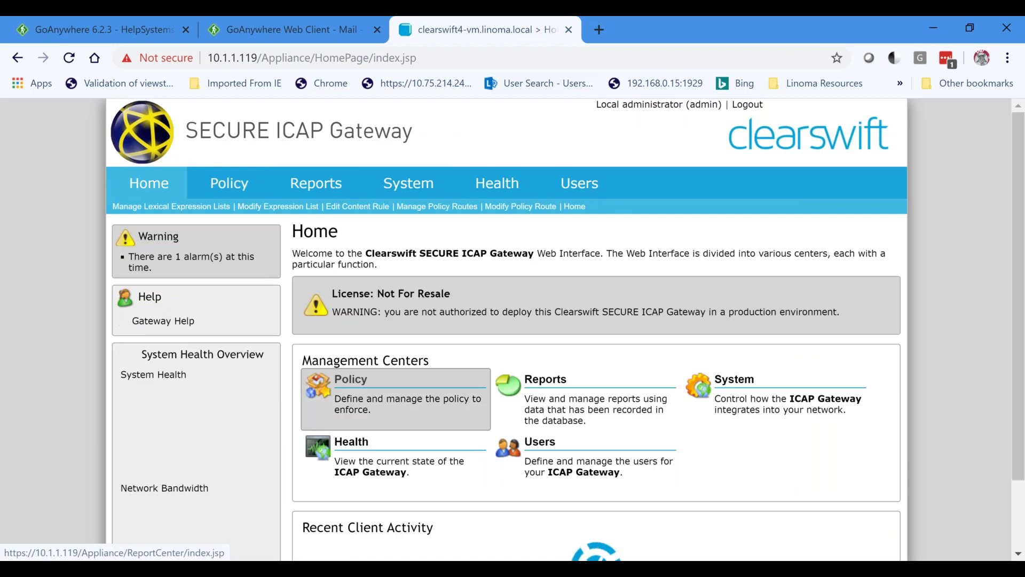
scroll(451, 433, "down", 3)
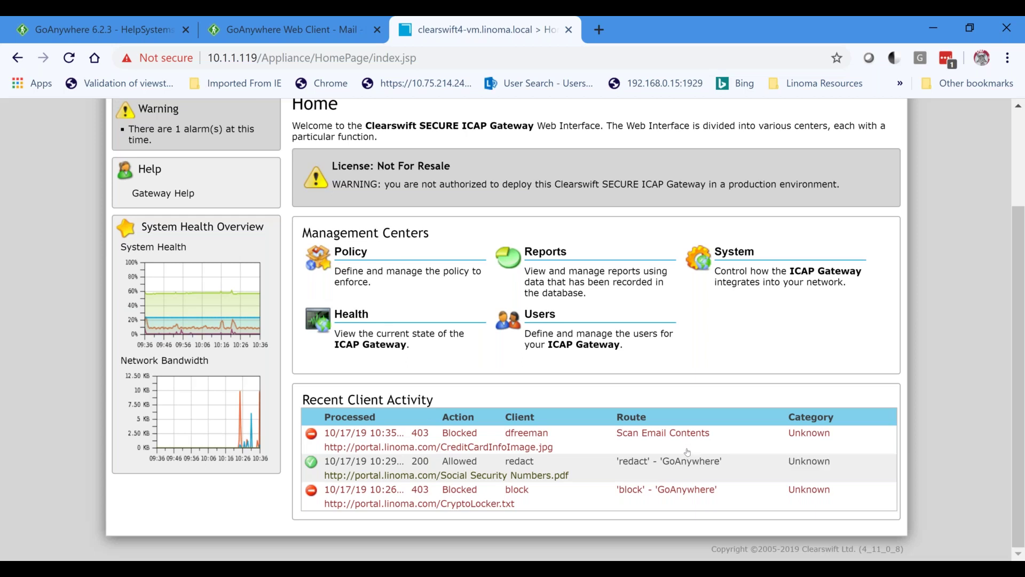
left_click(105, 30)
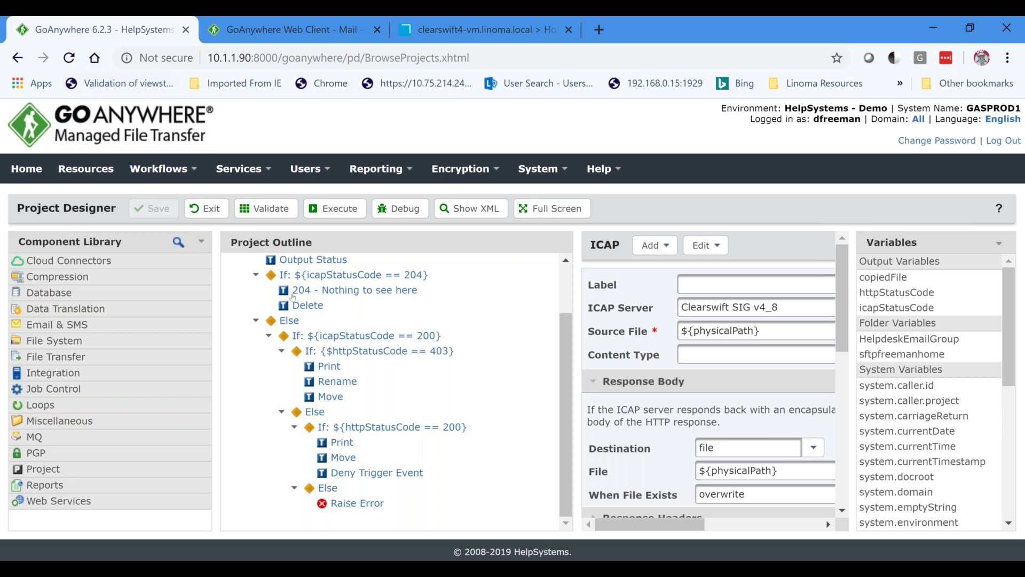
Go to Workflows > Triggers and open Upload ICAP_demo2 near the bottom of the list.
left_click(191, 180)
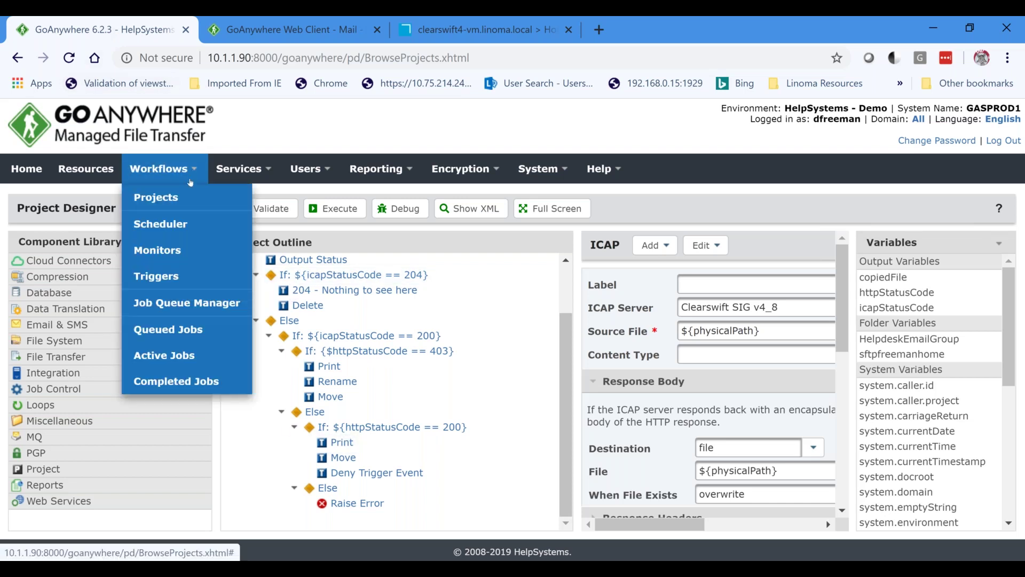
left_click(186, 278)
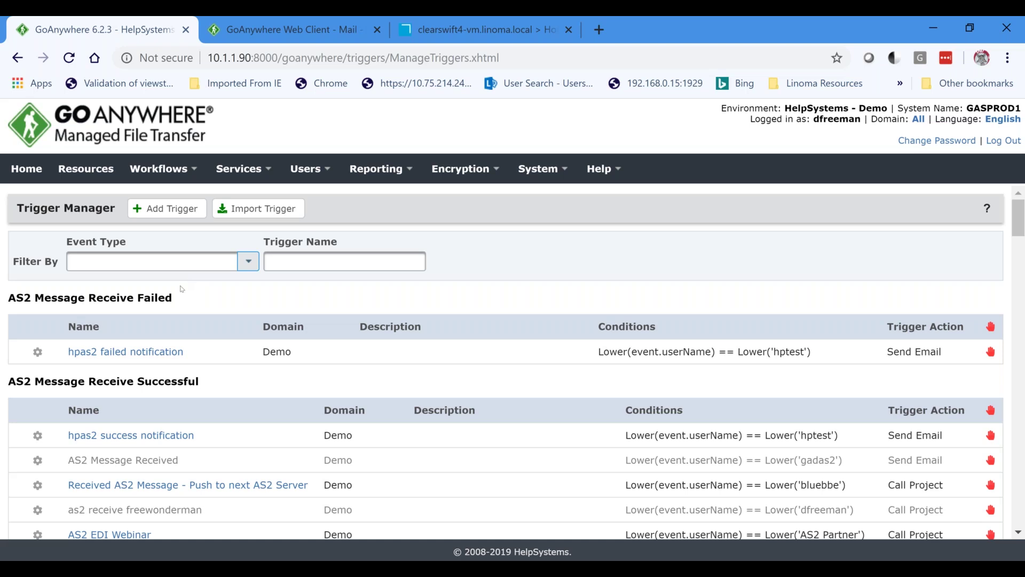
scroll(179, 298, "down", 3)
scroll(185, 299, "down", 15)
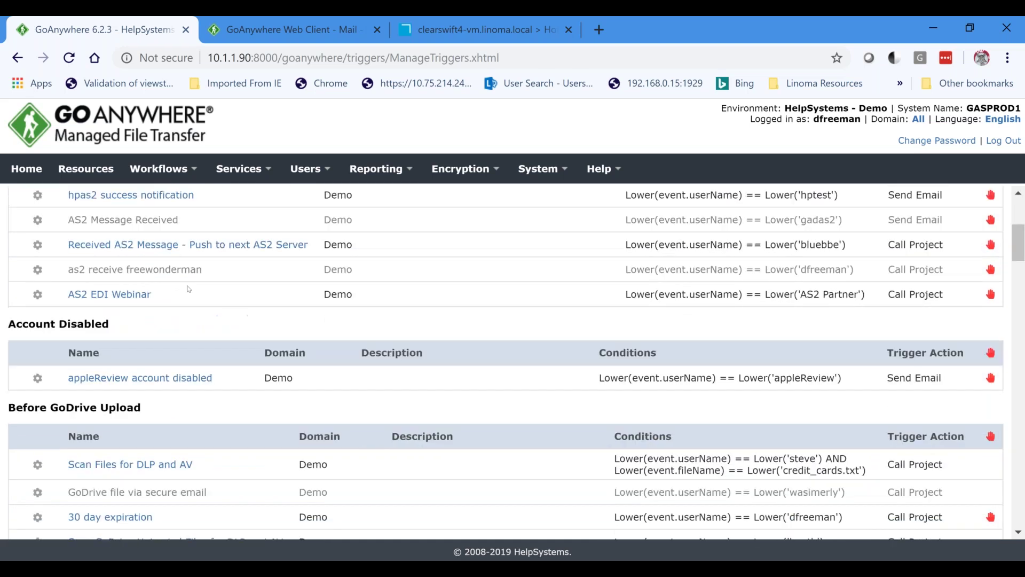
scroll(185, 299, "down", 14)
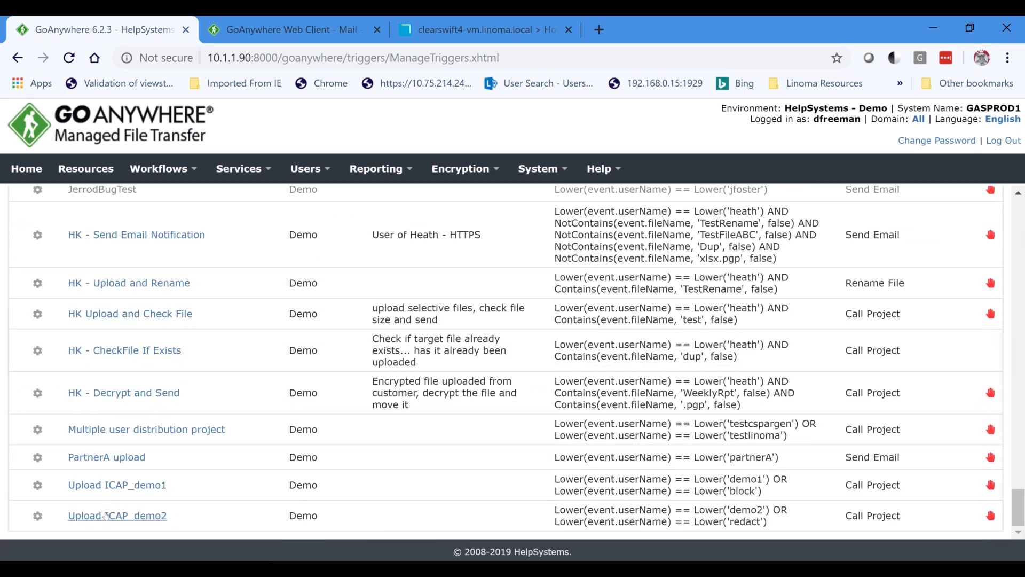
left_click(120, 522)
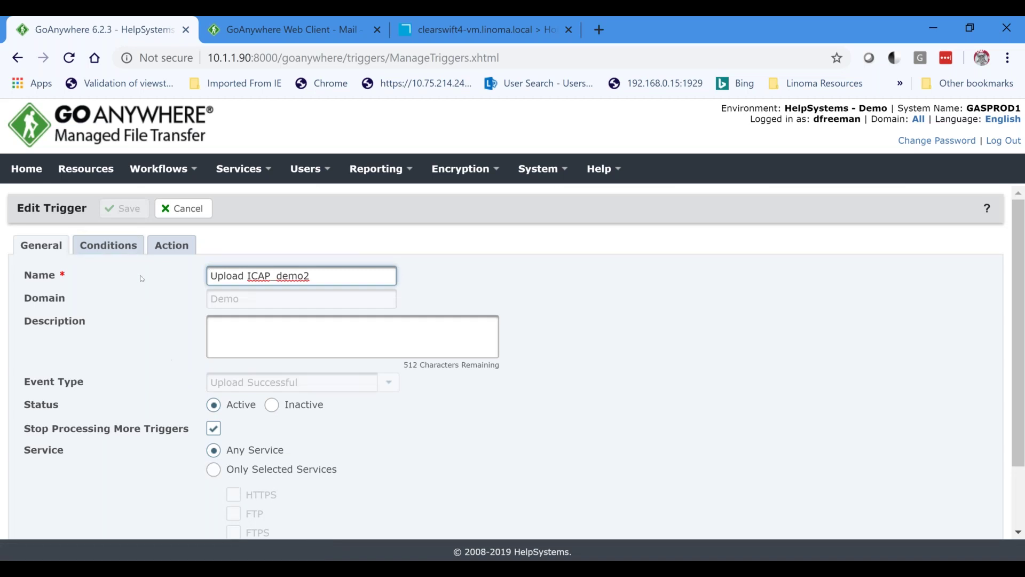
Inspect the redact condition value, the ICAPProject_redact_demo2 project, and its userName and filename variables.
left_click(108, 245)
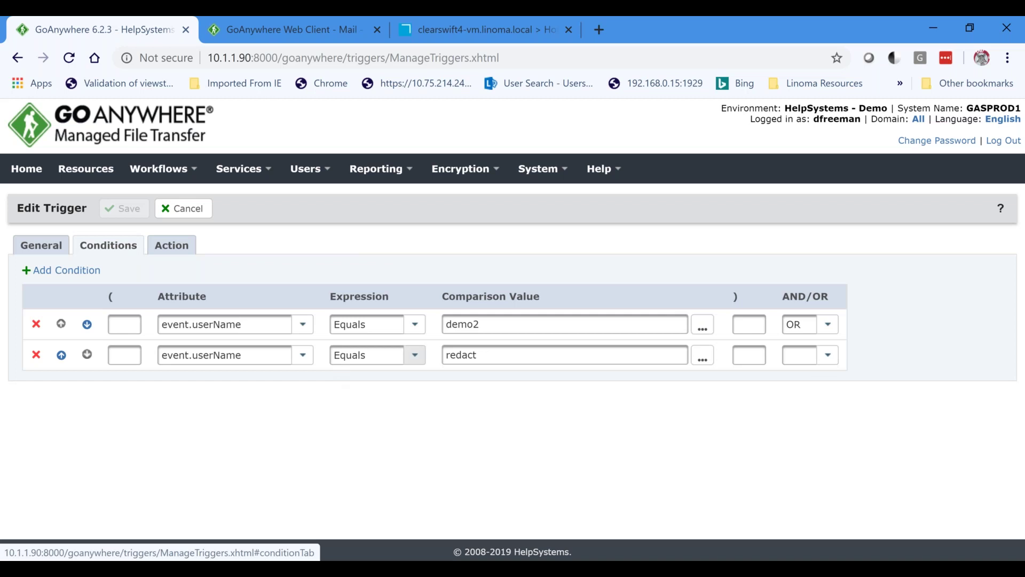
double_click(487, 355)
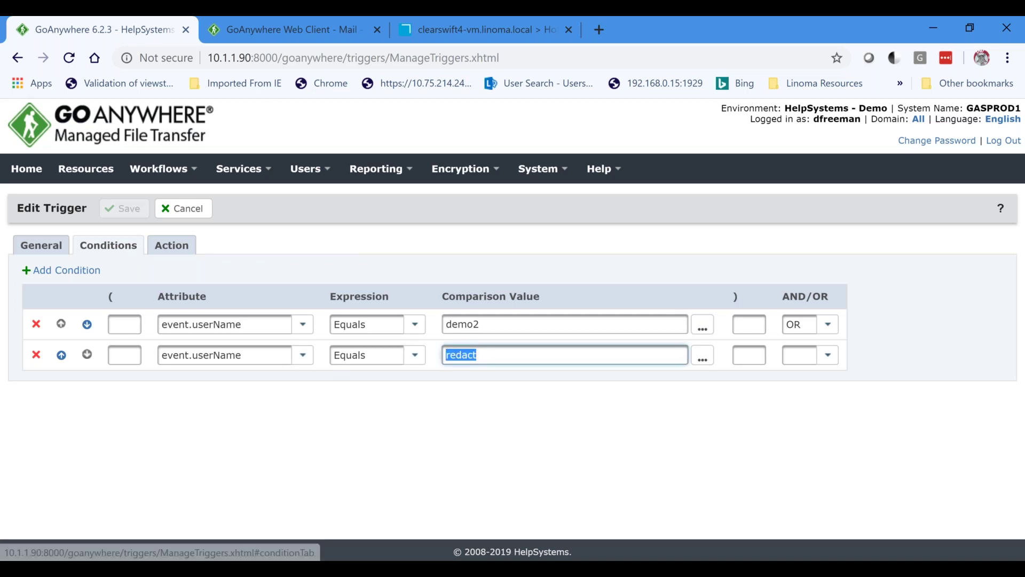
left_click(172, 247)
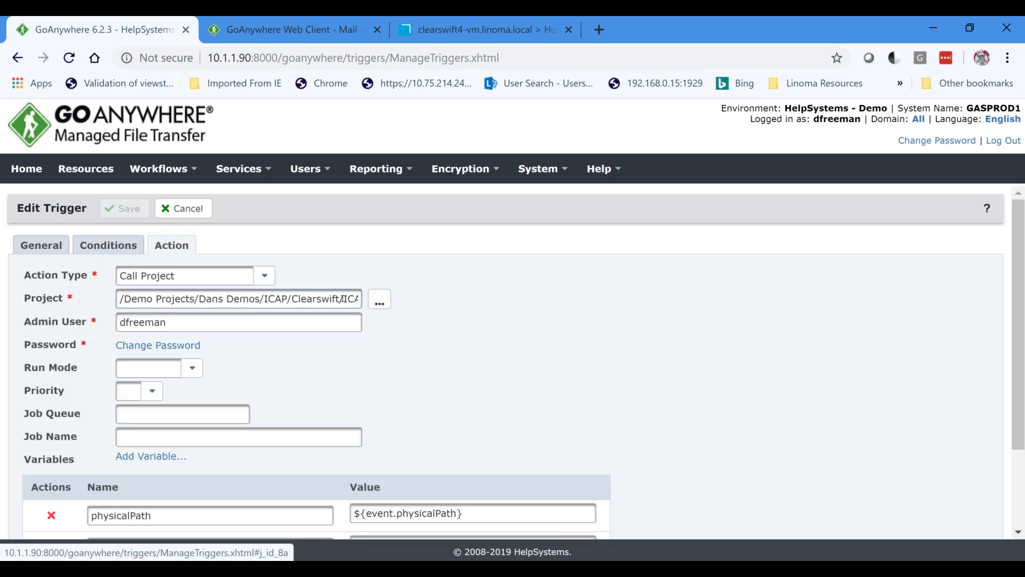
left_click_drag(345, 299, 419, 299)
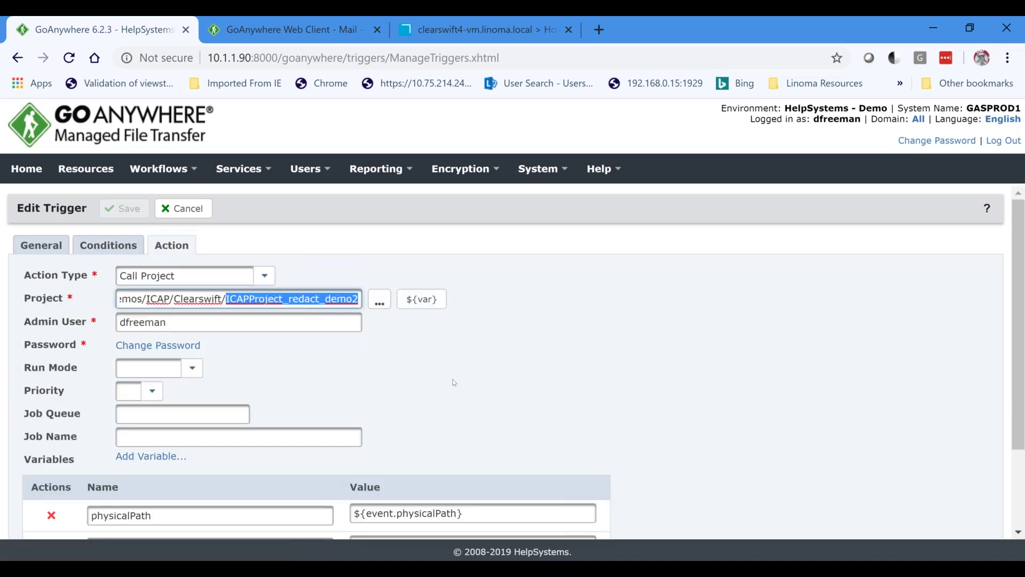
scroll(454, 383, "down", 2)
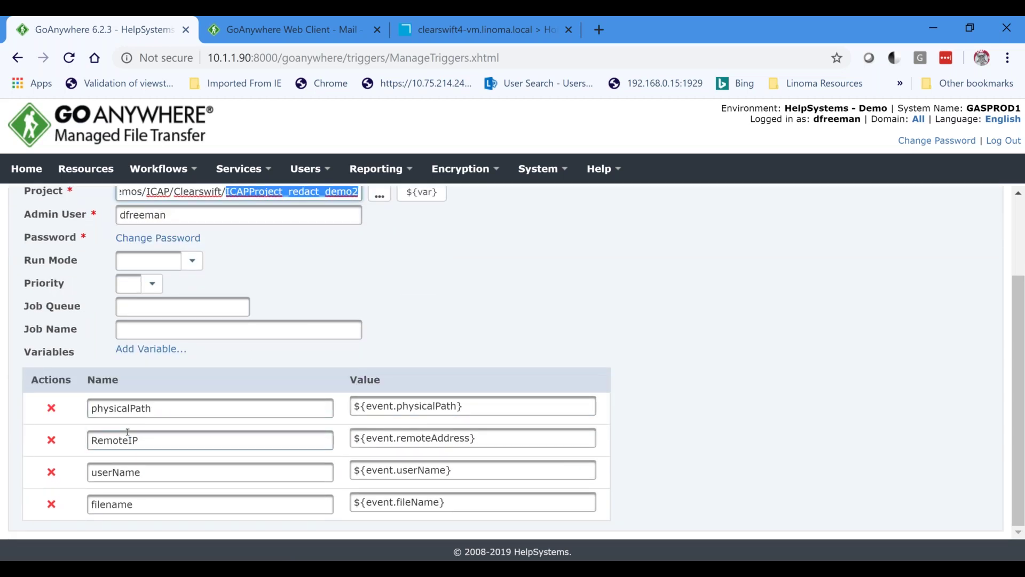
double_click(140, 472)
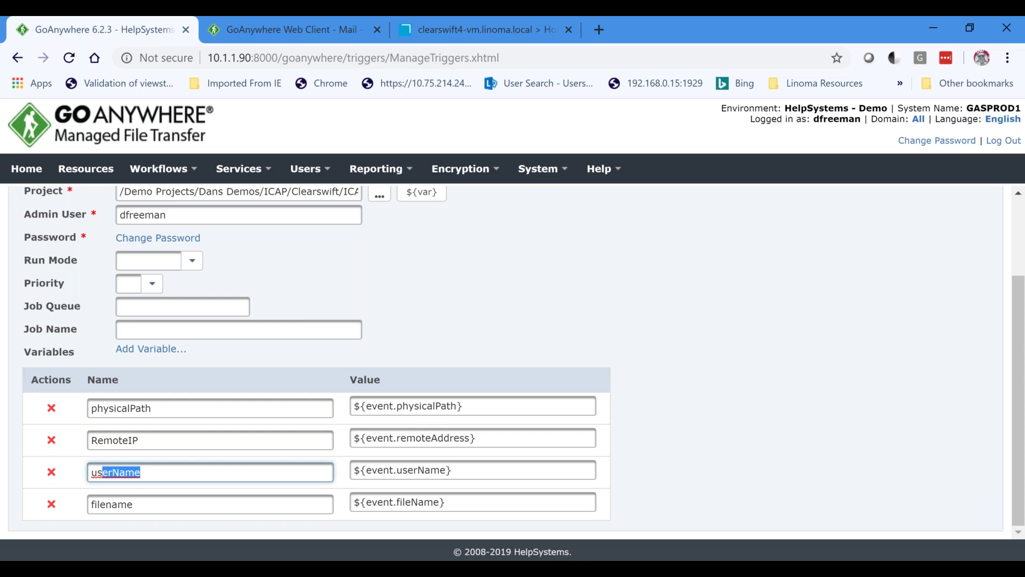
double_click(137, 504)
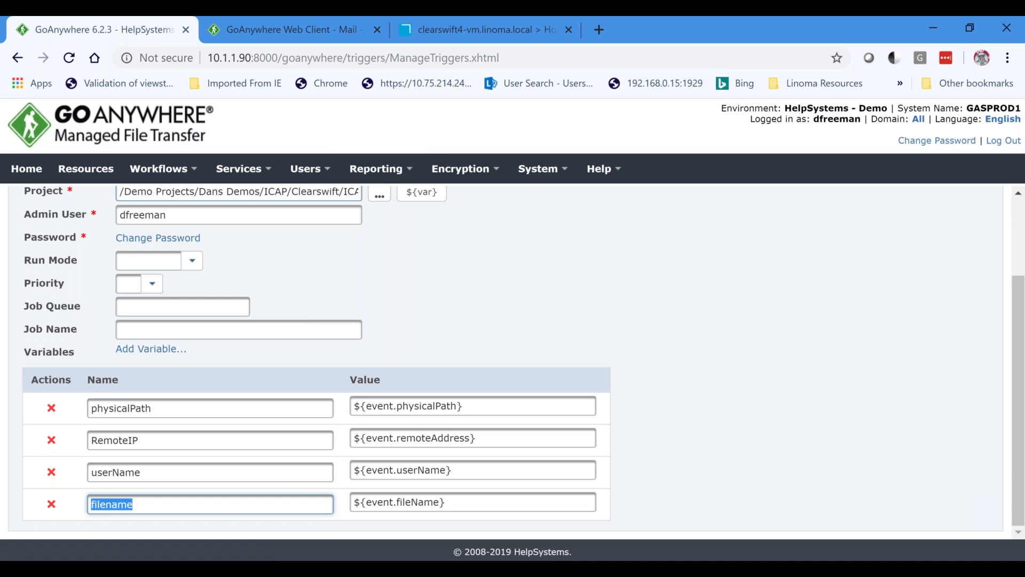
left_click(183, 170)
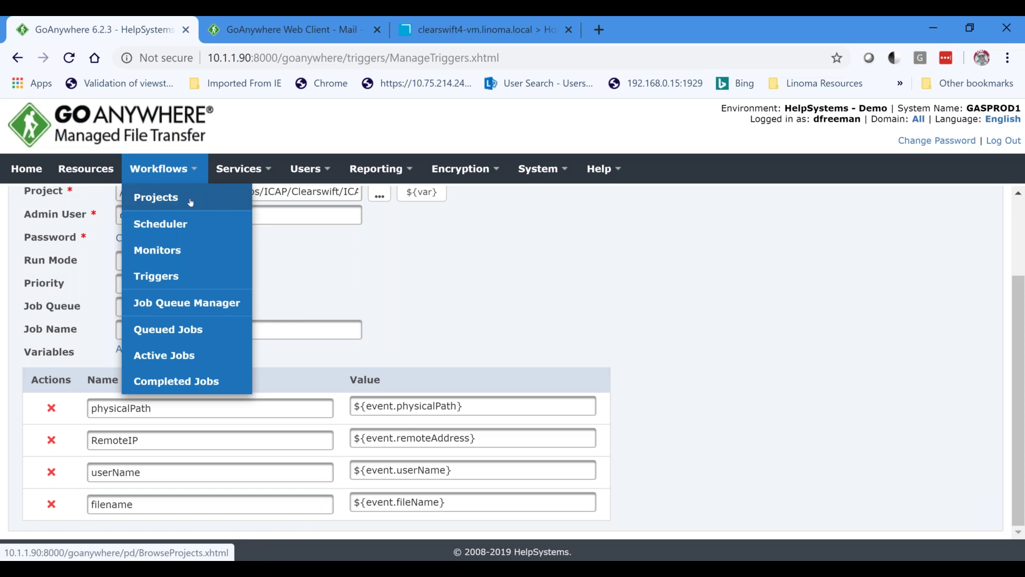
Open 'block secure mail' under Before Secure Mail Send and highlight the user name its condition checks.
left_click(184, 283)
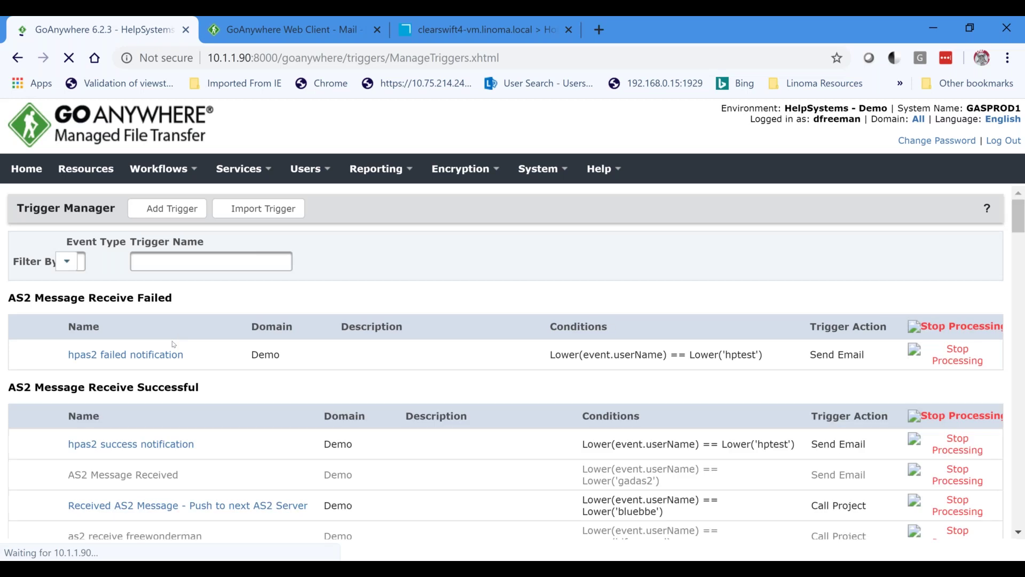
scroll(43, 361, "down", 10)
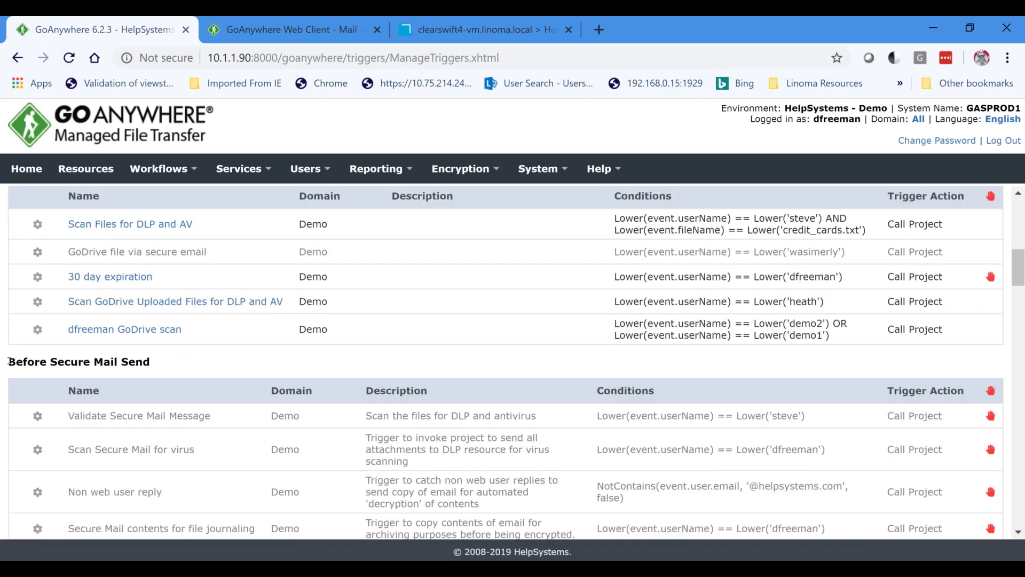
left_click_drag(15, 362, 151, 363)
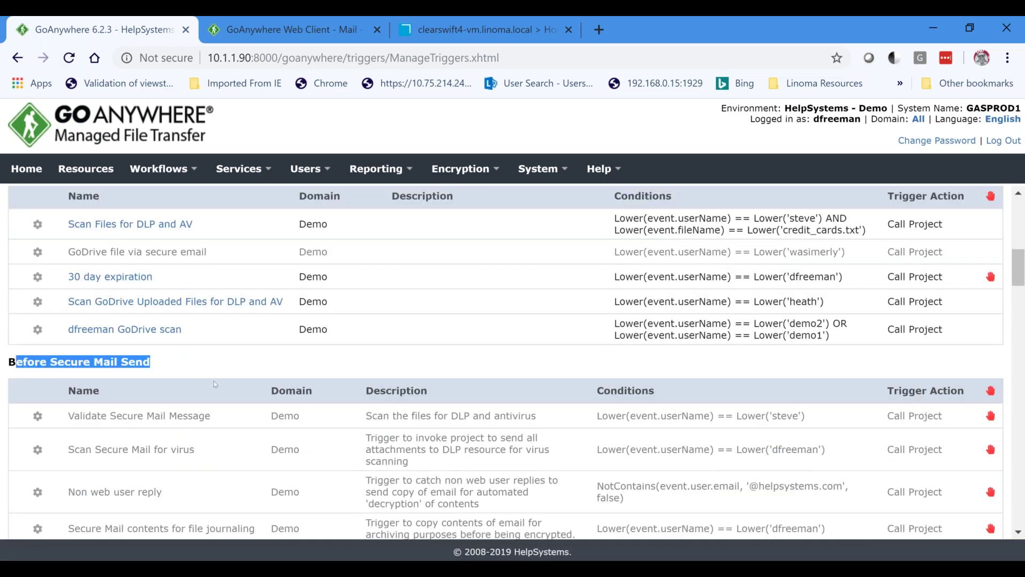
scroll(212, 384, "down", 7)
scroll(209, 381, "up", 1)
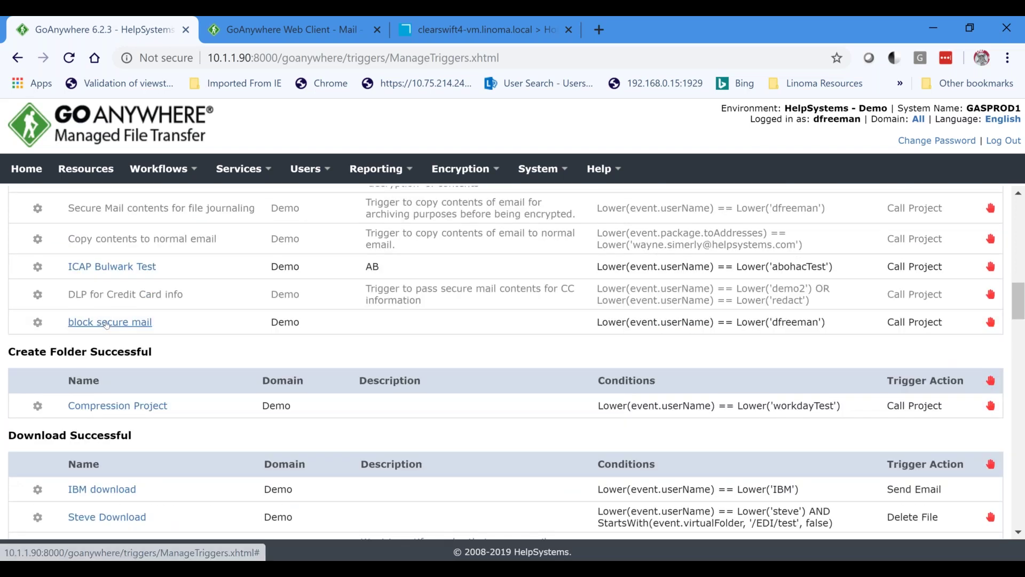
left_click(106, 323)
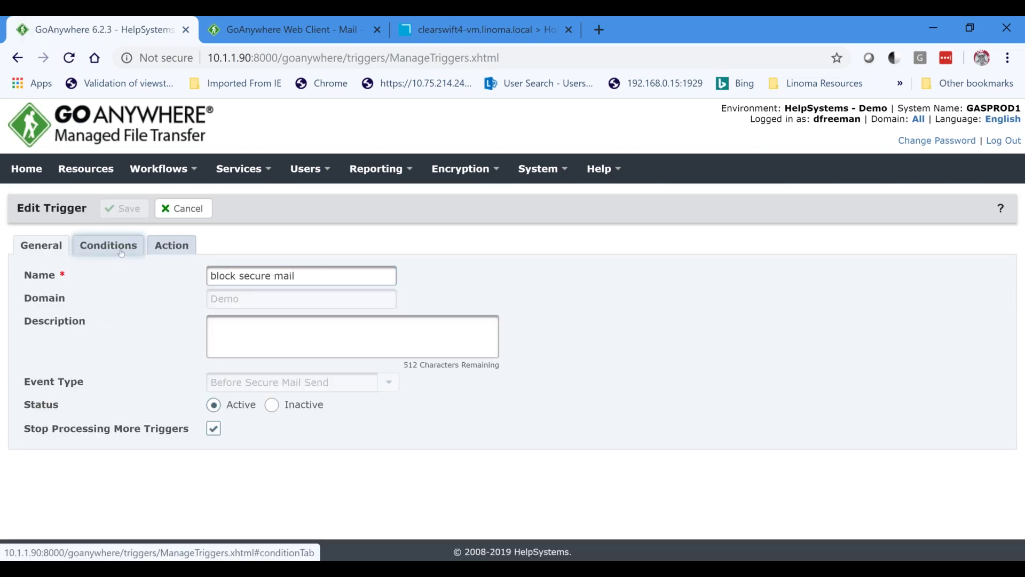
left_click(121, 251)
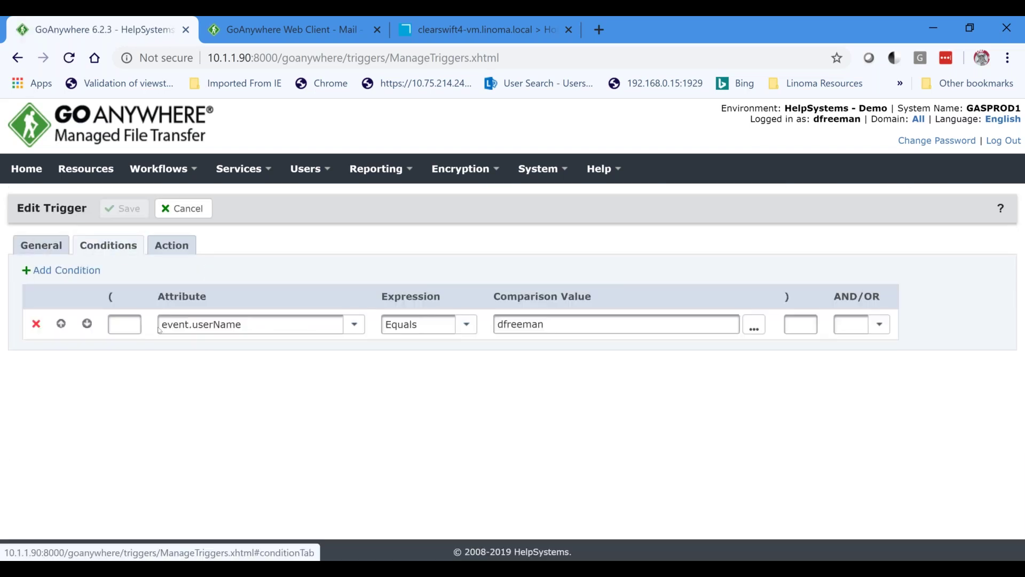
left_click_drag(545, 325, 495, 326)
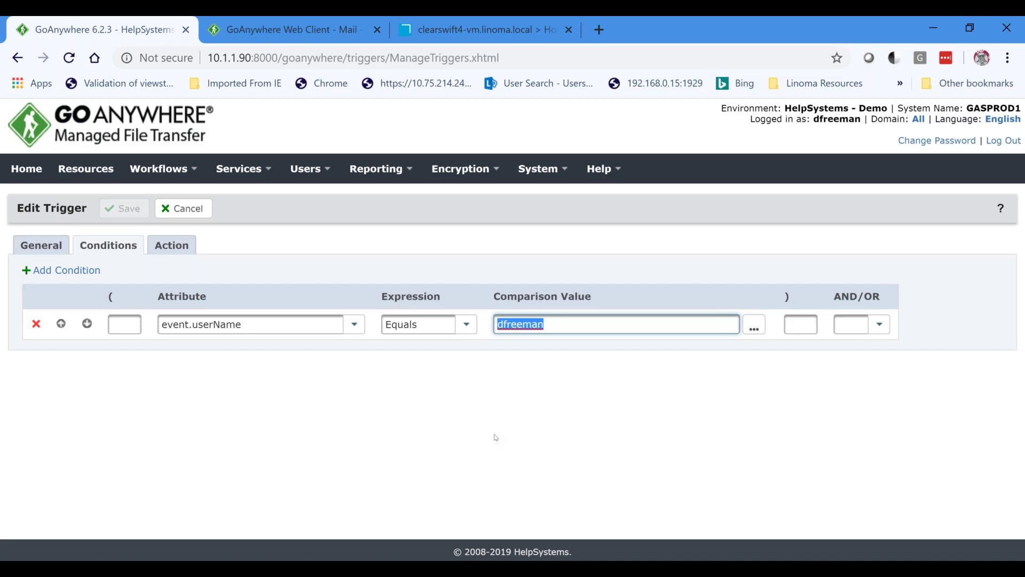
Show the action calling 'Secure Mail block and notify' and browse the variables for the package value.
left_click(171, 245)
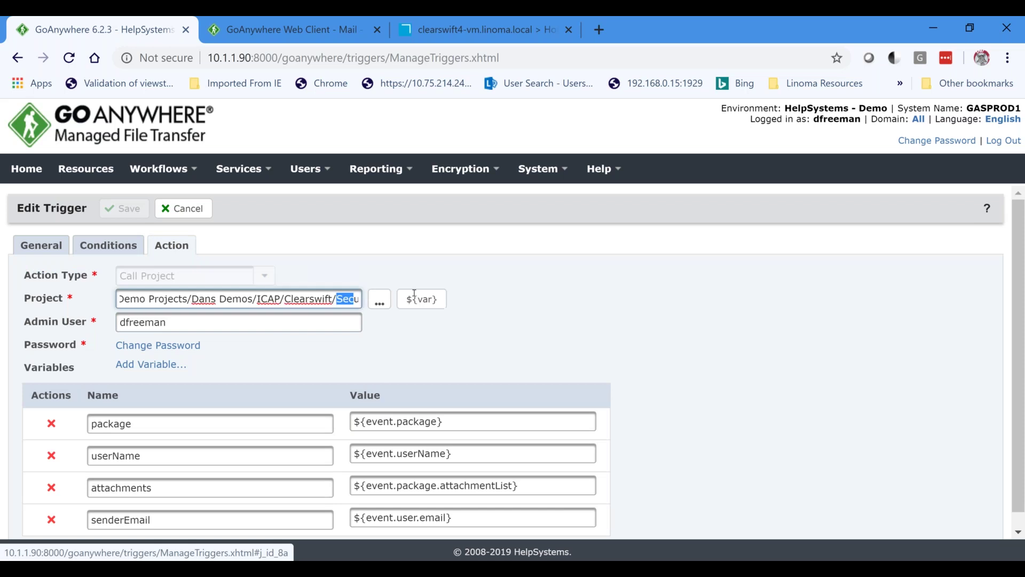
left_click_drag(351, 299, 494, 306)
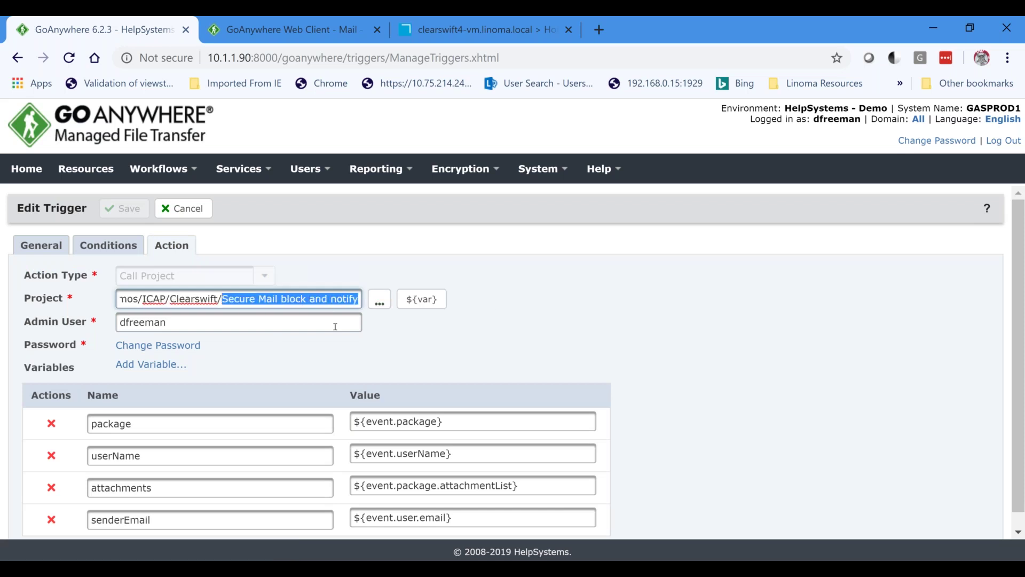
scroll(108, 401, "down", 1)
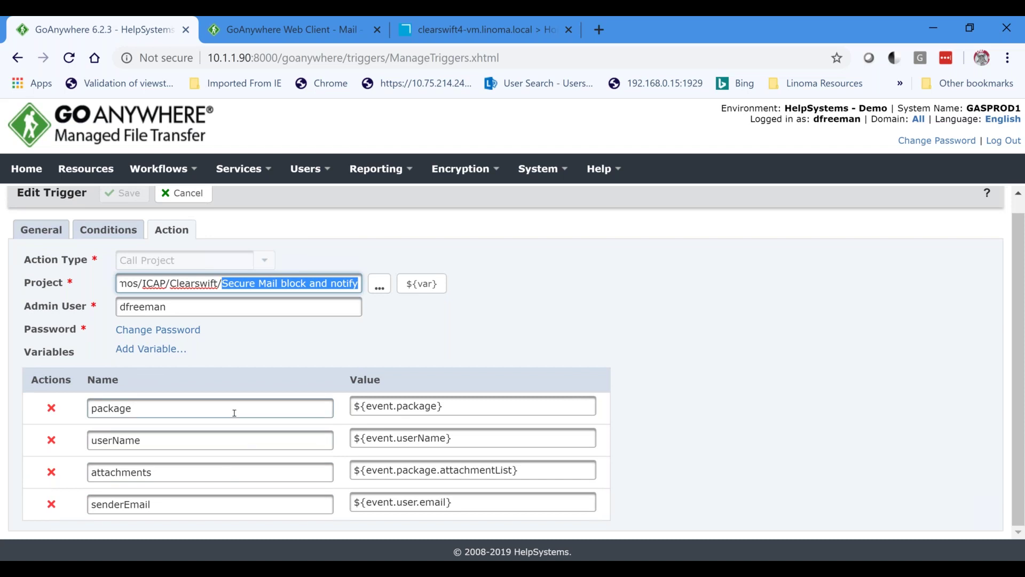
left_click(543, 409)
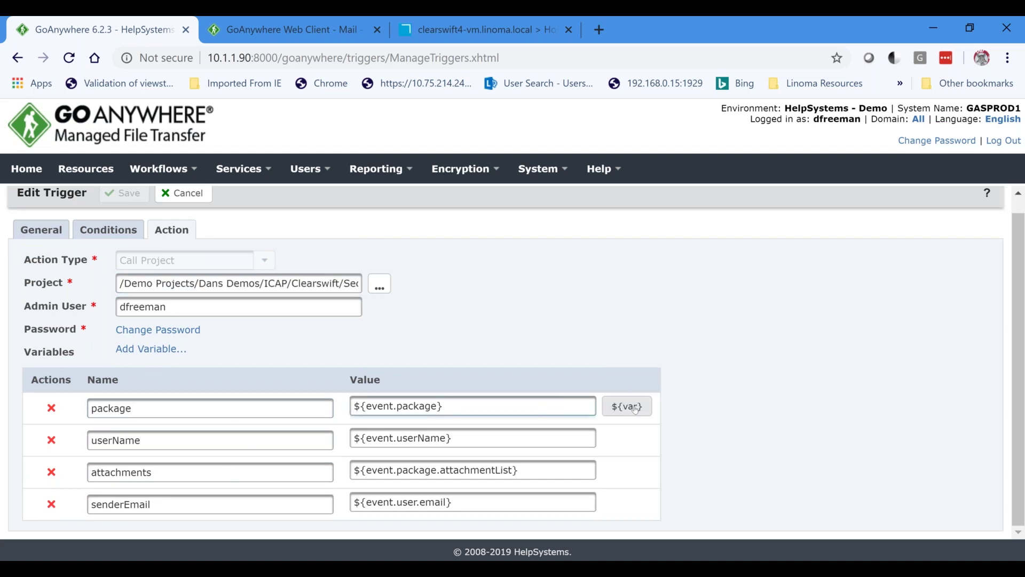
left_click(634, 409)
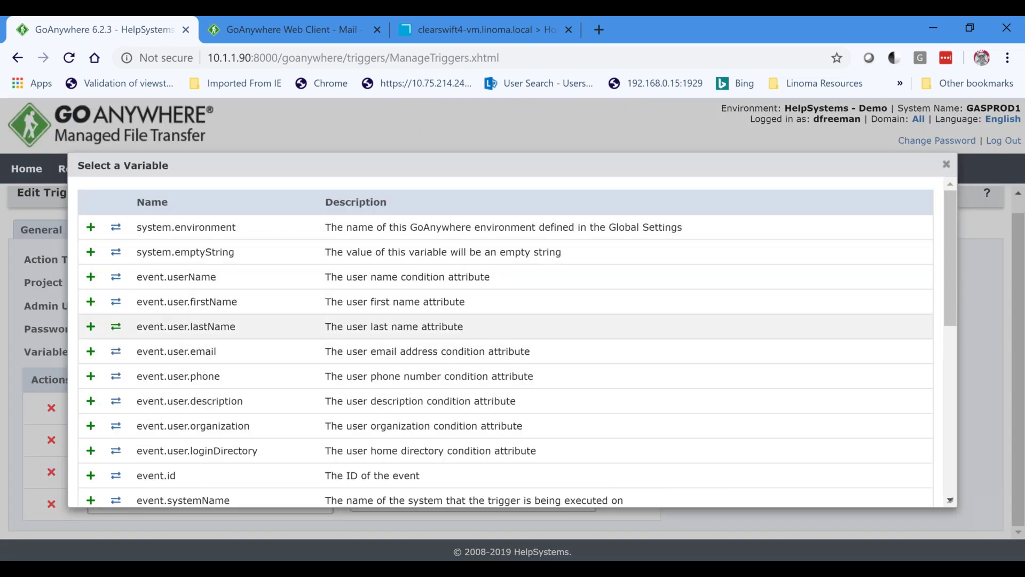
scroll(749, 240, "down", 8)
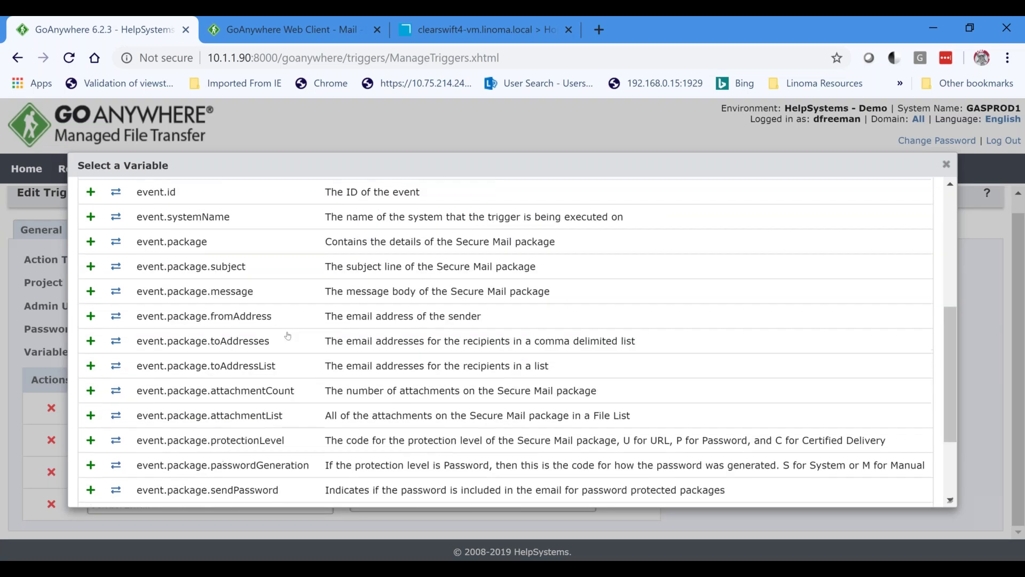
scroll(749, 239, "up", 8)
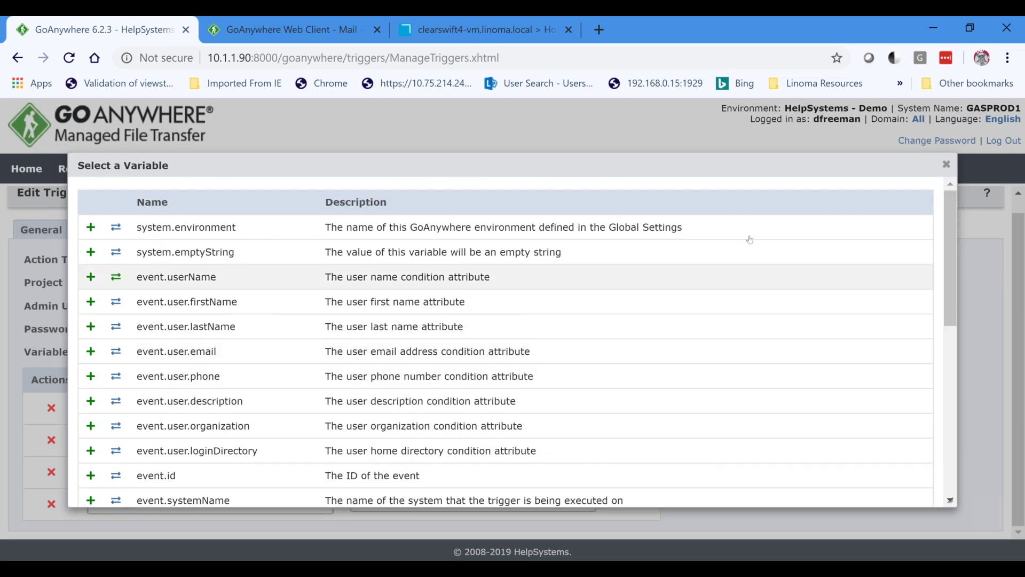
left_click(947, 164)
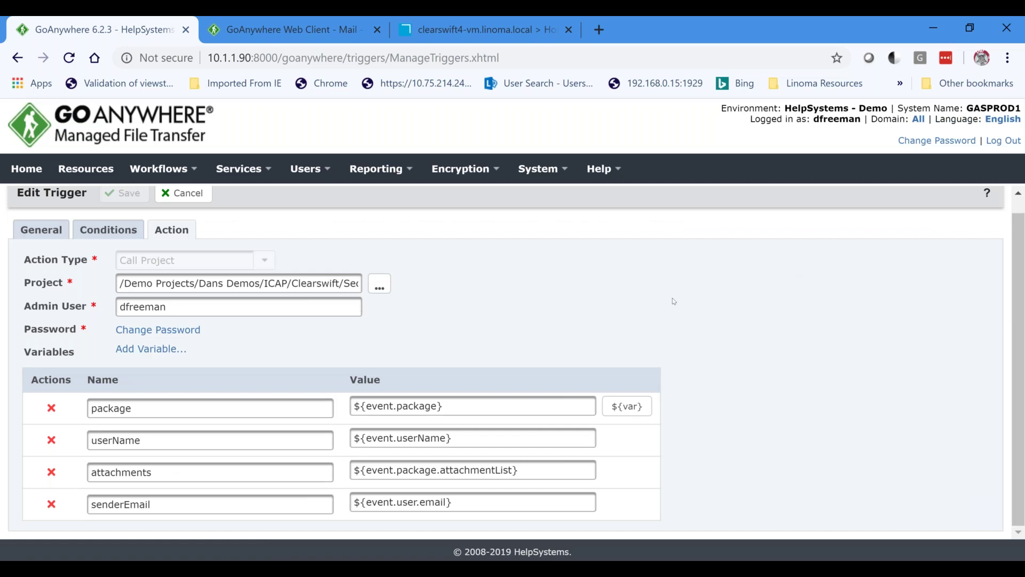